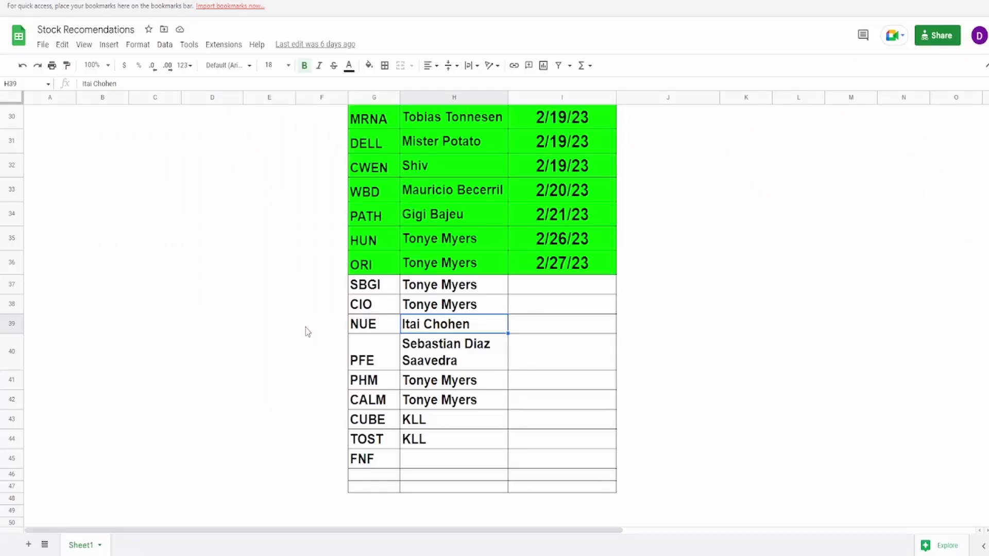
# Select SBGI's recommendation row, G37:I37, on the Stock Recomendations sheet
pyautogui.moveTo(367, 285); pyautogui.dragTo(596, 288)
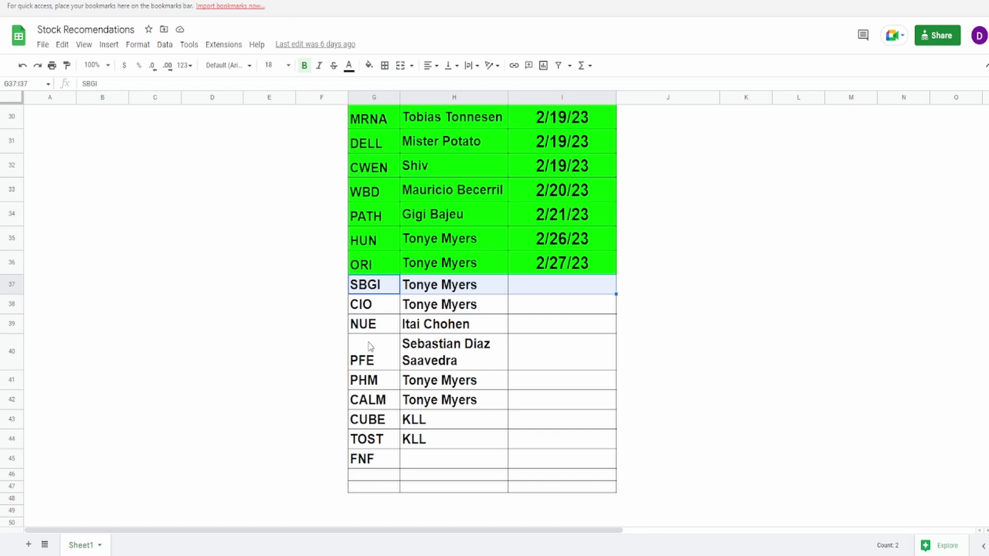
# Select the CUBE row G43:I43, then return to the Sinclair website tab
pyautogui.moveTo(368, 419); pyautogui.dragTo(537, 428)
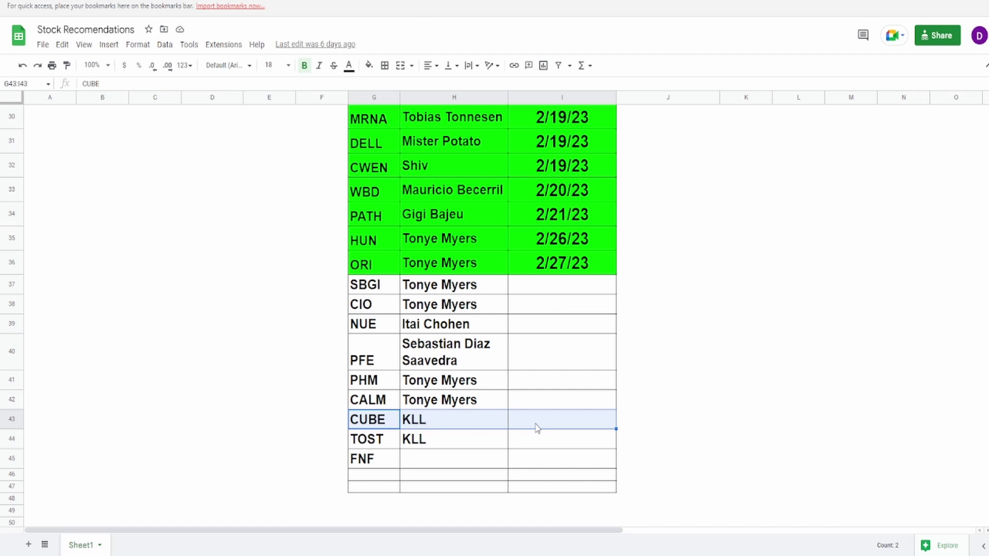
pyautogui.hotkey('ctrl', 'Tab')
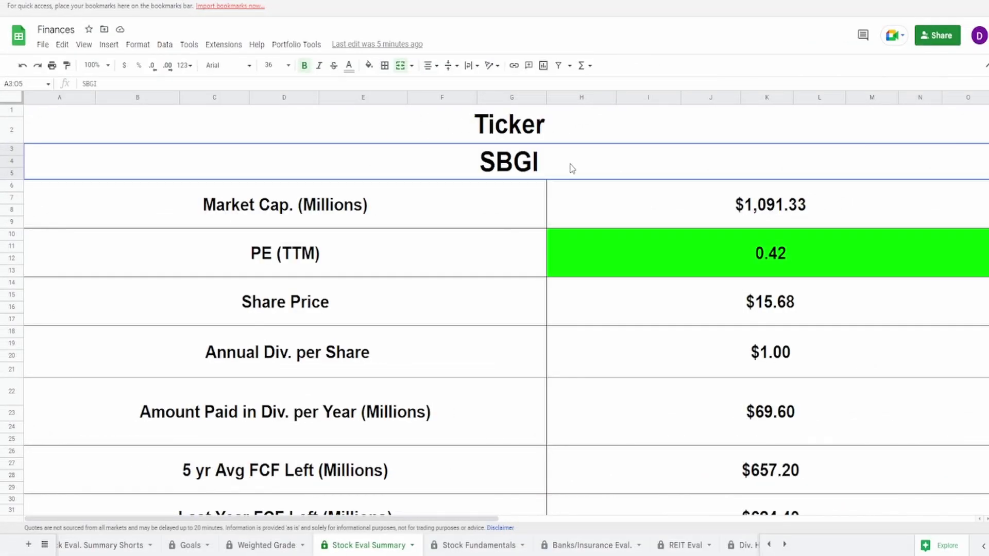
pyautogui.click(644, 208)
pyautogui.click(648, 249)
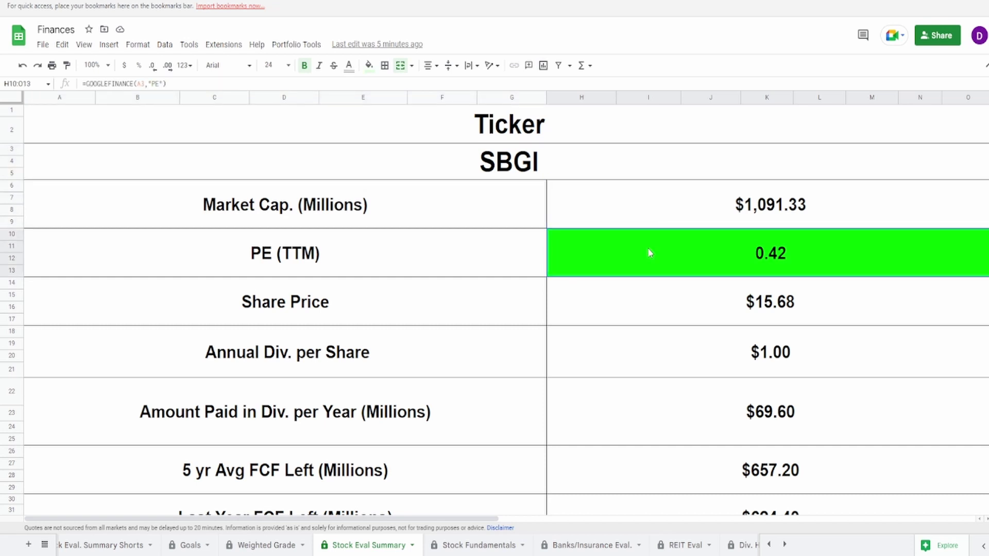
pyautogui.click(633, 294)
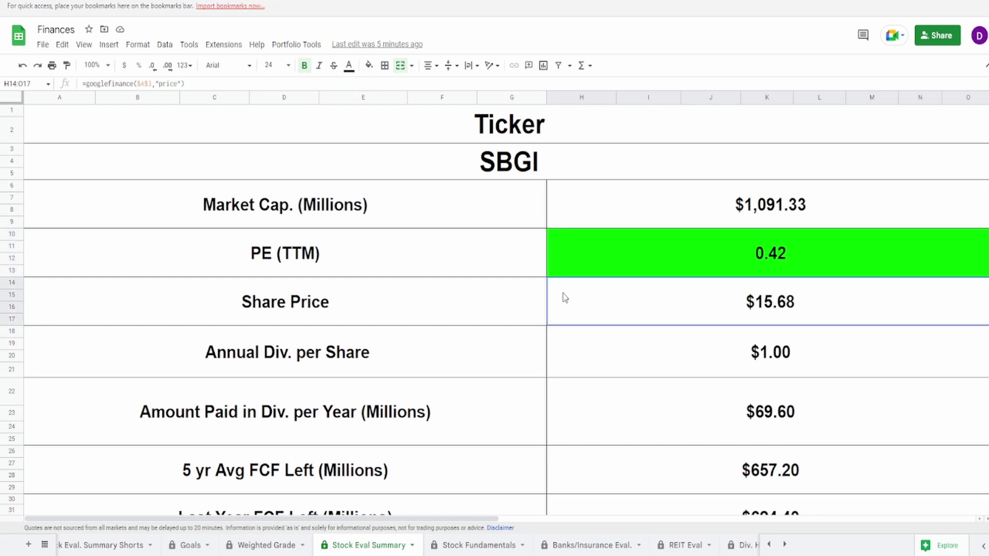
pyautogui.click(586, 262)
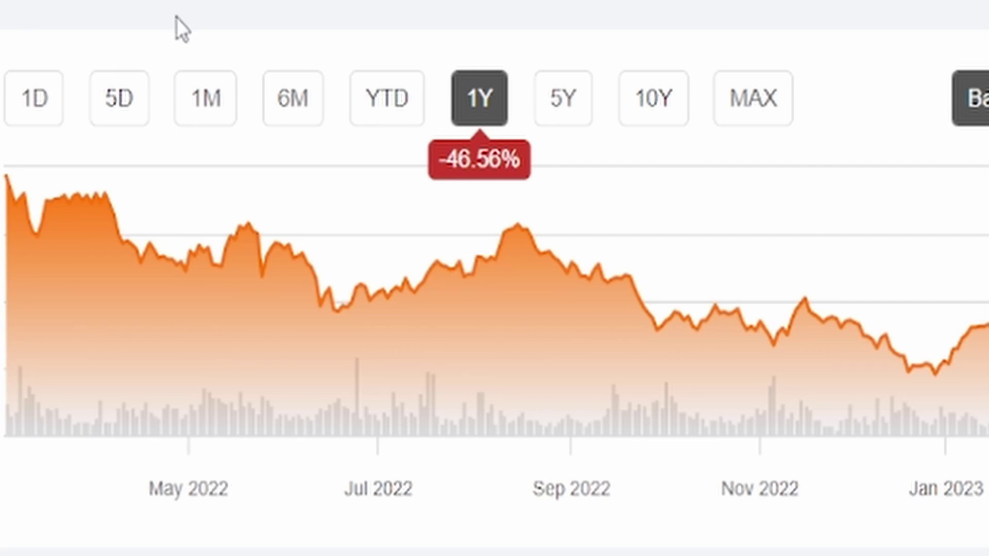
# Show SBGI's year-to-date chart (+2.35%) and highlight the 52-week low of 14.37
pyautogui.click(389, 100)
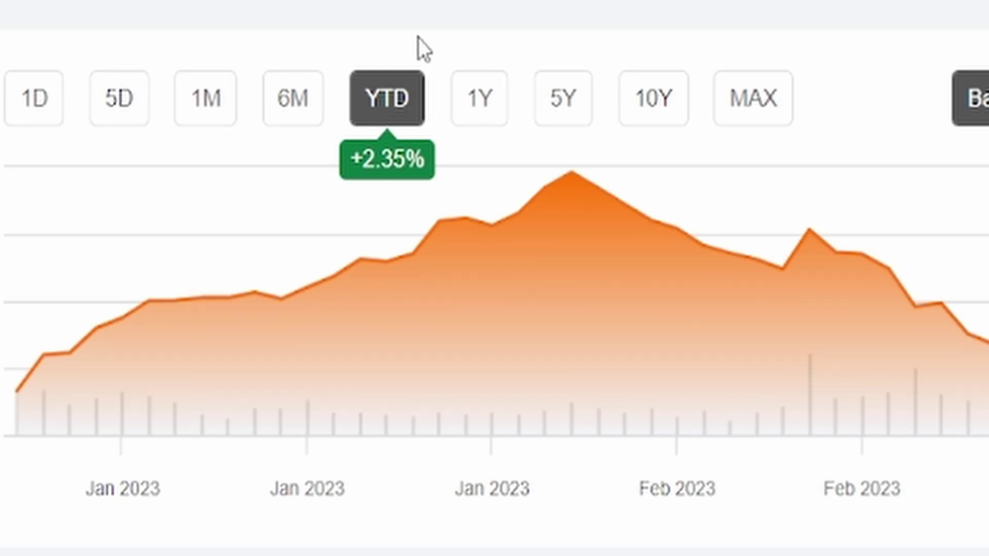
pyautogui.moveTo(562, 209)
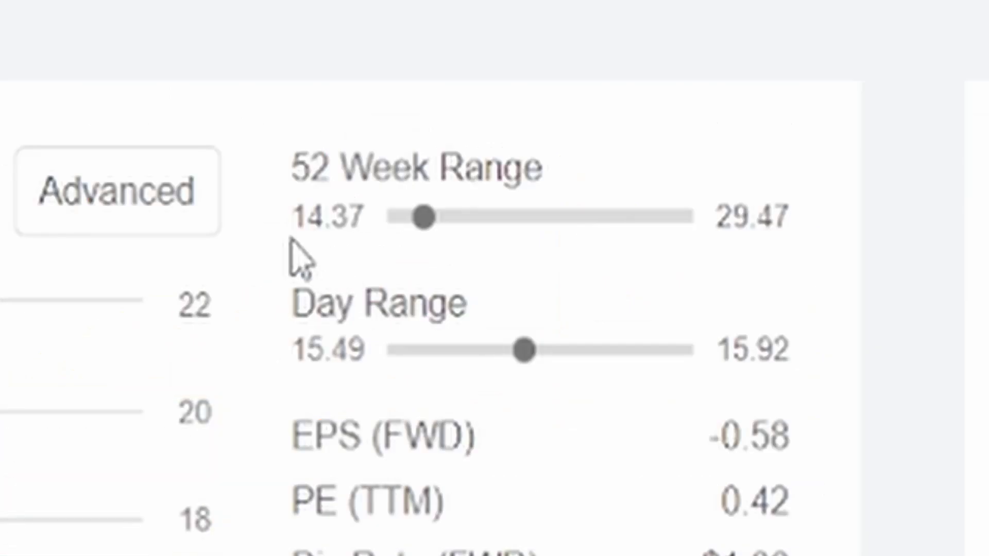
pyautogui.moveTo(289, 237); pyautogui.dragTo(417, 276)
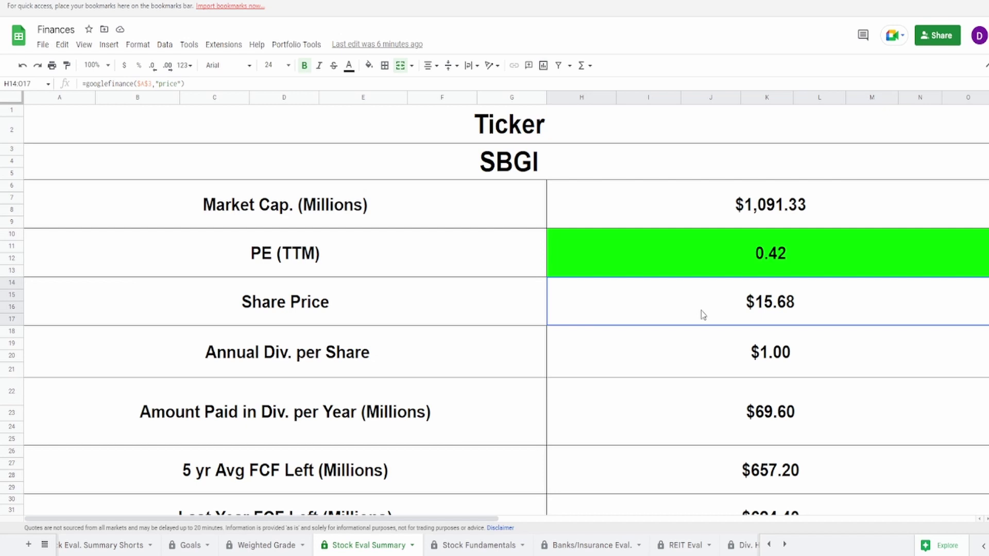
# Review SBGI's dividend summary, highlighting the 6.38% forward yield and 2.75% payout ratio
pyautogui.click(694, 333)
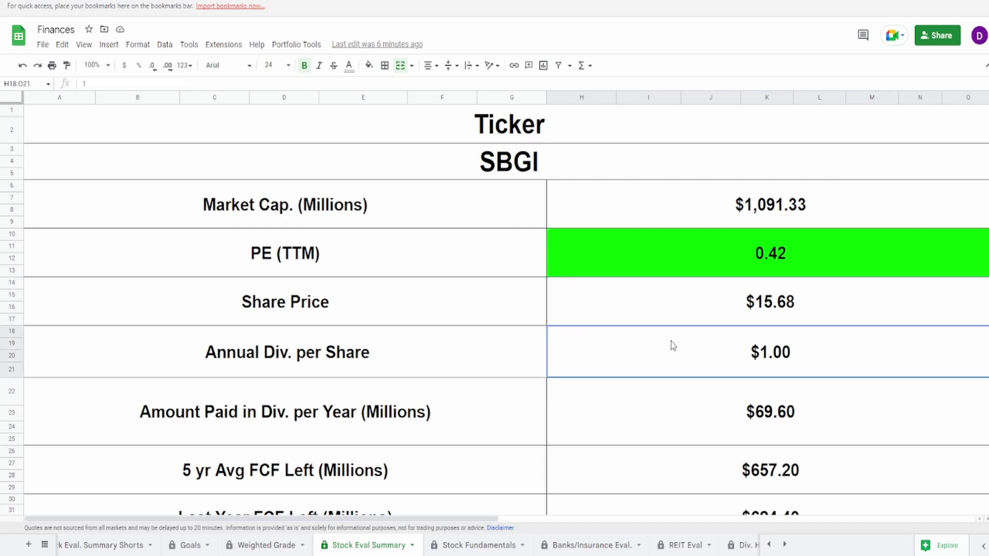
pyautogui.hotkey('ctrl', 'Tab')
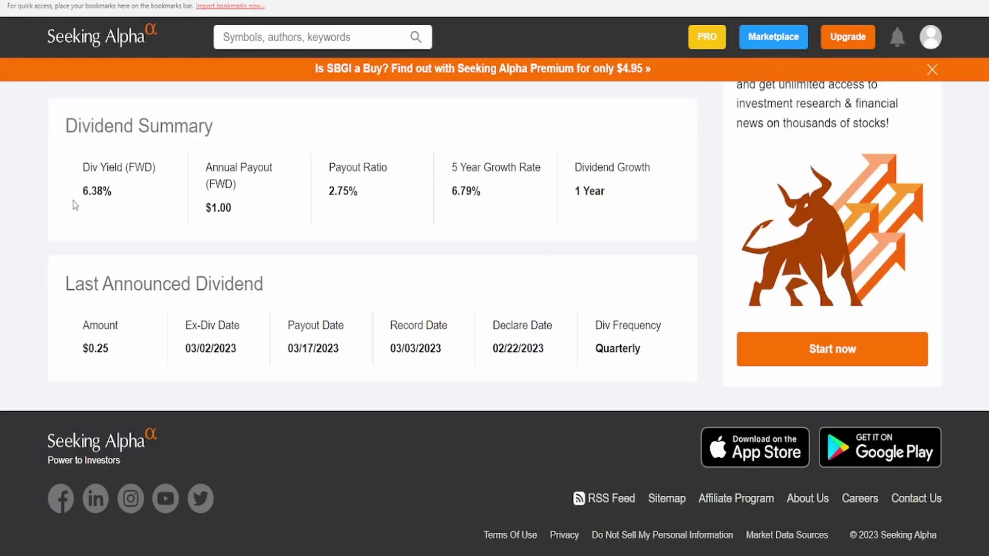
pyautogui.moveTo(76, 192); pyautogui.dragTo(137, 193)
pyautogui.click(115, 248)
pyautogui.moveTo(324, 199); pyautogui.dragTo(441, 209)
pyautogui.click(415, 216)
pyautogui.moveTo(455, 184)
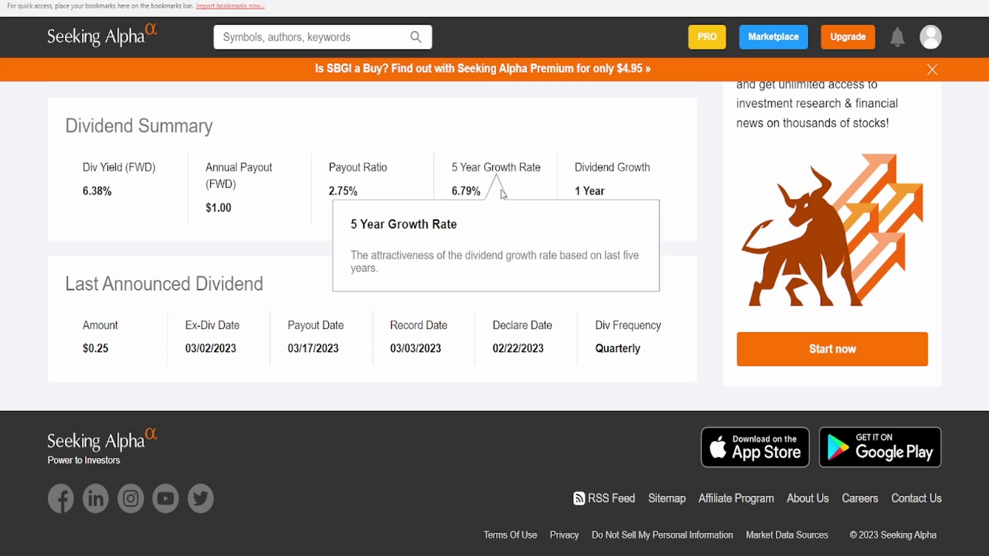
pyautogui.moveTo(571, 190); pyautogui.dragTo(593, 241)
pyautogui.click(593, 241)
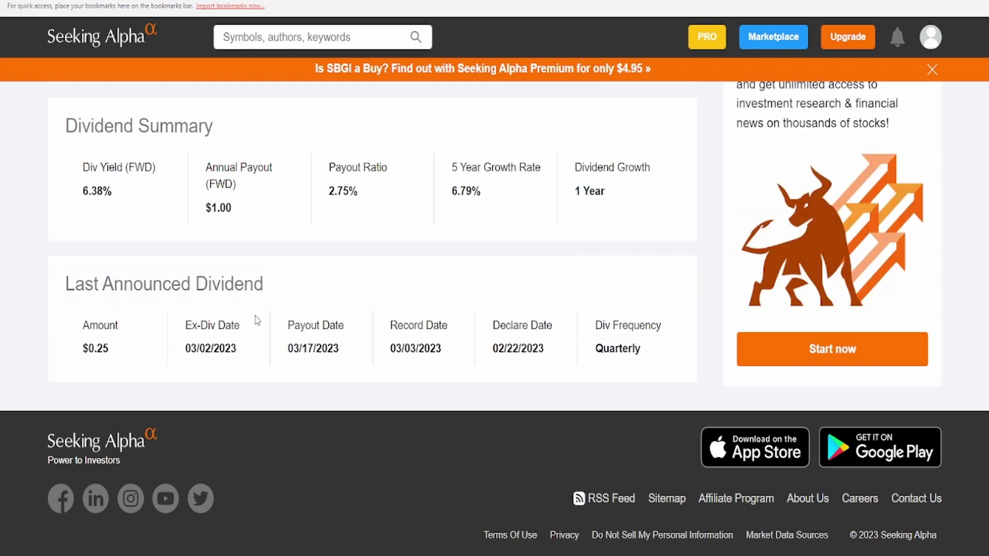
# Browse SBGI's five-year dividend history, then go back to the Dividend Scorecard
pyautogui.scroll(5, 257, 322)
pyautogui.scroll(4, 281, 338)
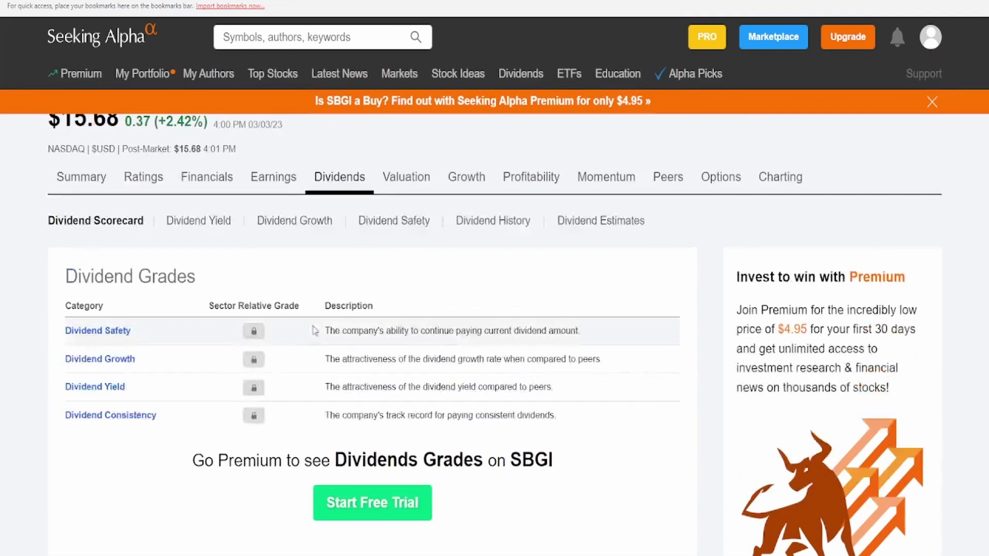
pyautogui.click(479, 228)
pyautogui.scroll(-5, 418, 285)
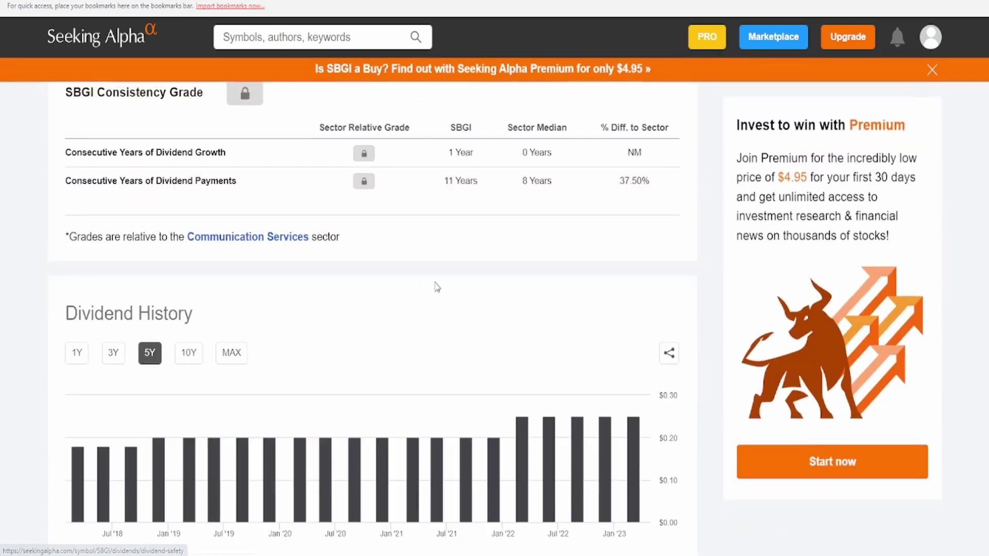
pyautogui.scroll(-1, 437, 287)
pyautogui.moveTo(327, 346)
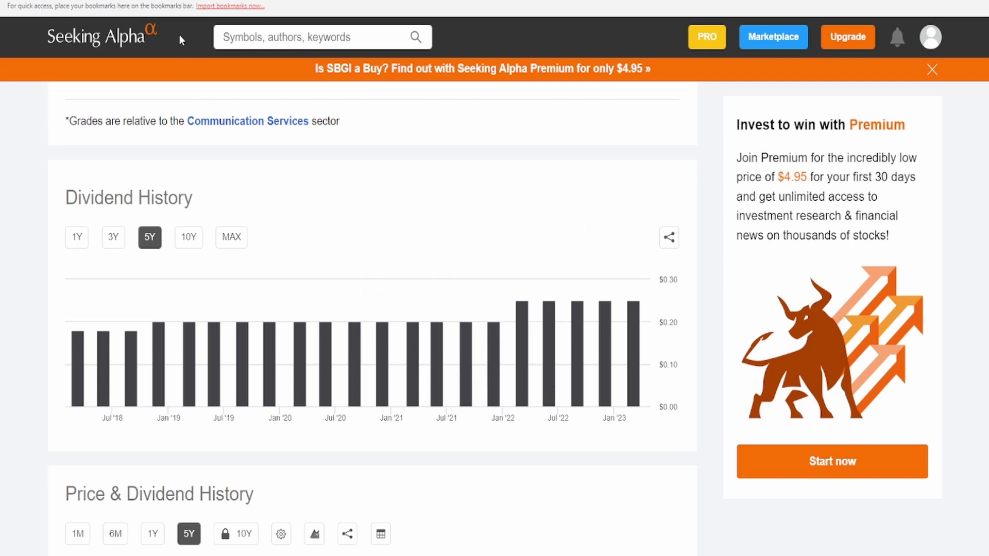
pyautogui.scroll(7, 186, 152)
pyautogui.click(114, 225)
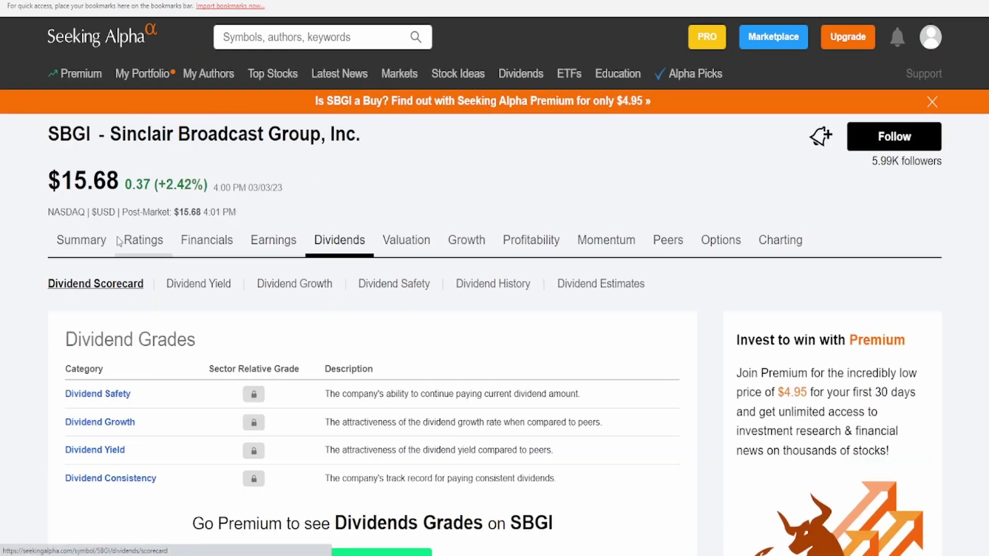
pyautogui.scroll(-10, 247, 367)
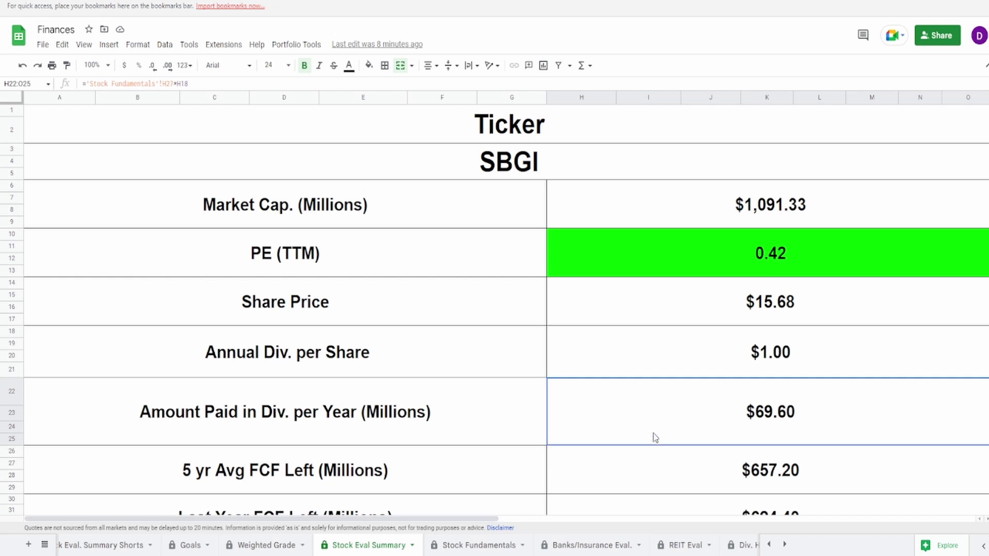
# Check the FCF Left and cash-flow payout ratio formulas (10.03% last year, 9.58% five-year)
pyautogui.scroll(-2, 656, 436)
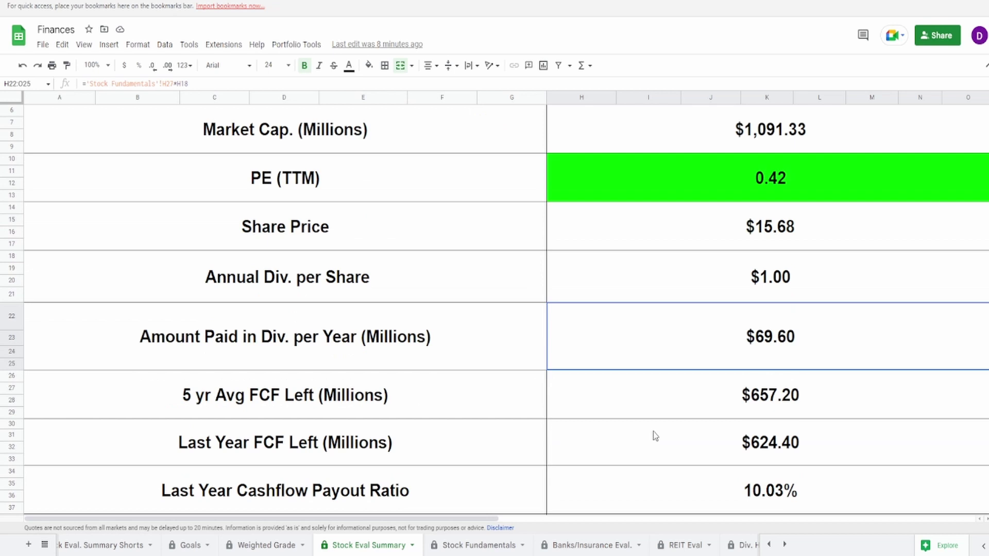
pyautogui.click(671, 406)
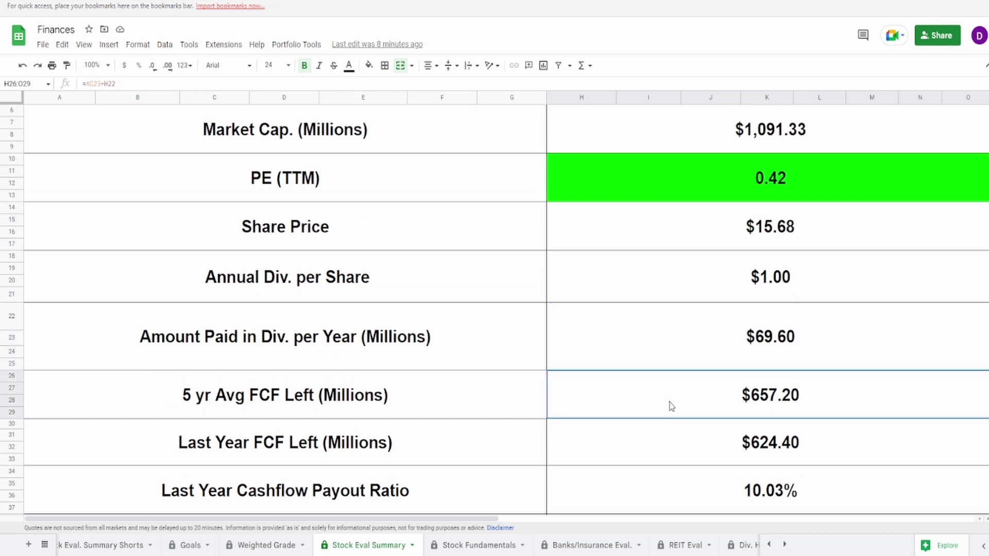
pyautogui.click(675, 451)
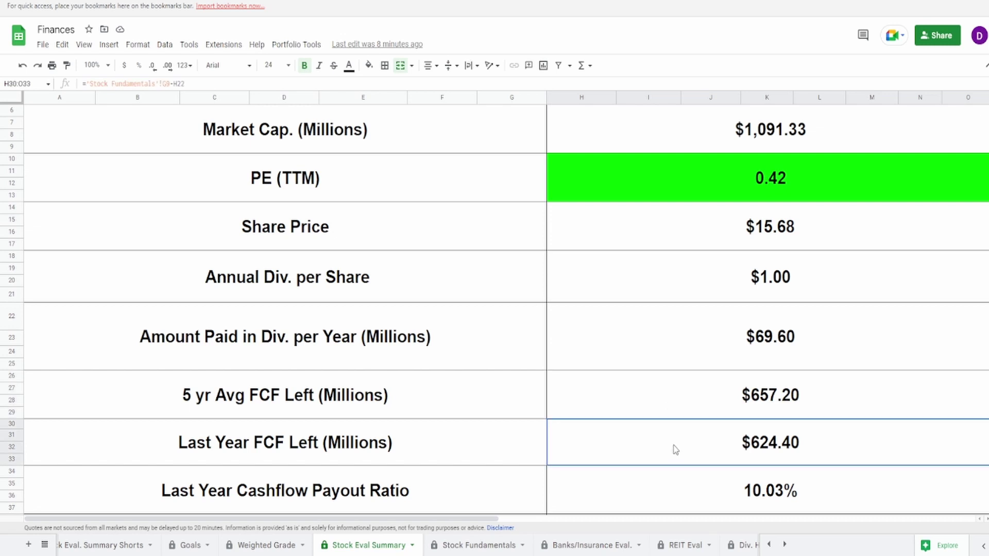
pyautogui.scroll(-1, 675, 447)
pyautogui.scroll(-1, 675, 446)
pyautogui.click(675, 446)
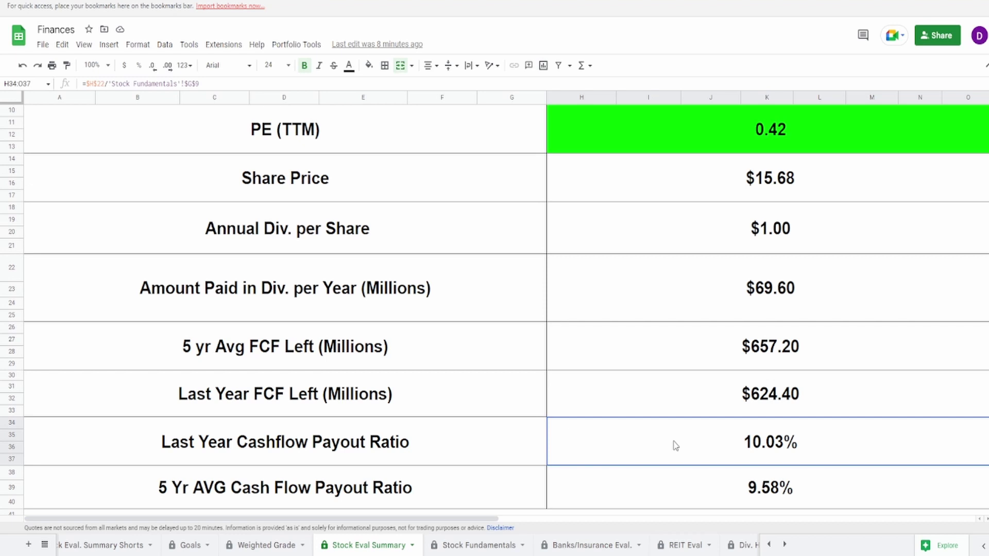
pyautogui.click(667, 487)
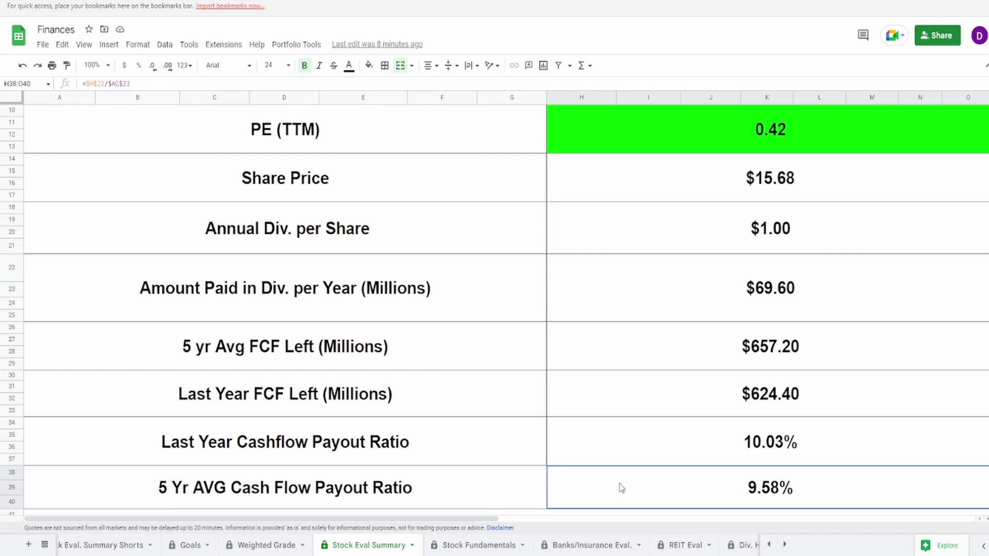
pyautogui.click(631, 248)
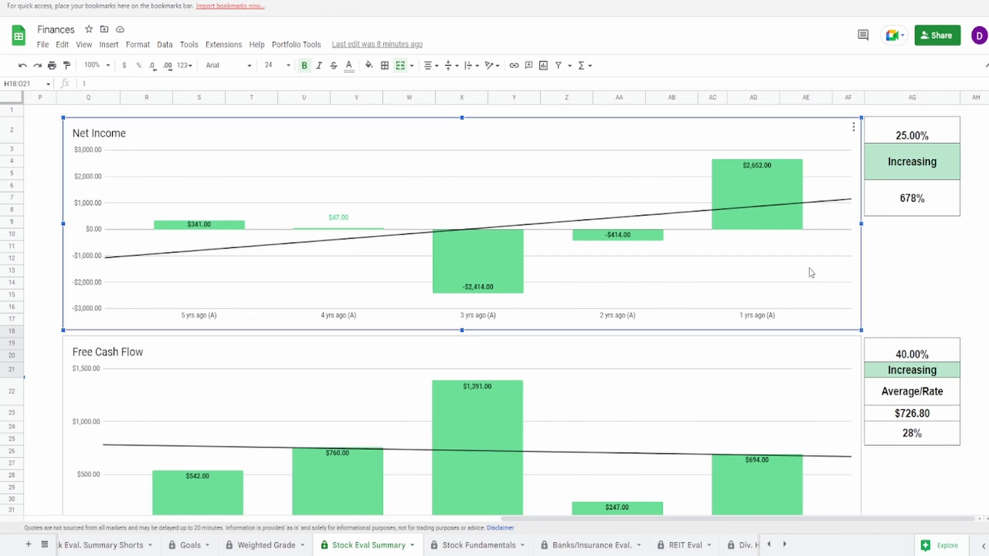
pyautogui.moveTo(217, 225)
pyautogui.moveTo(780, 193)
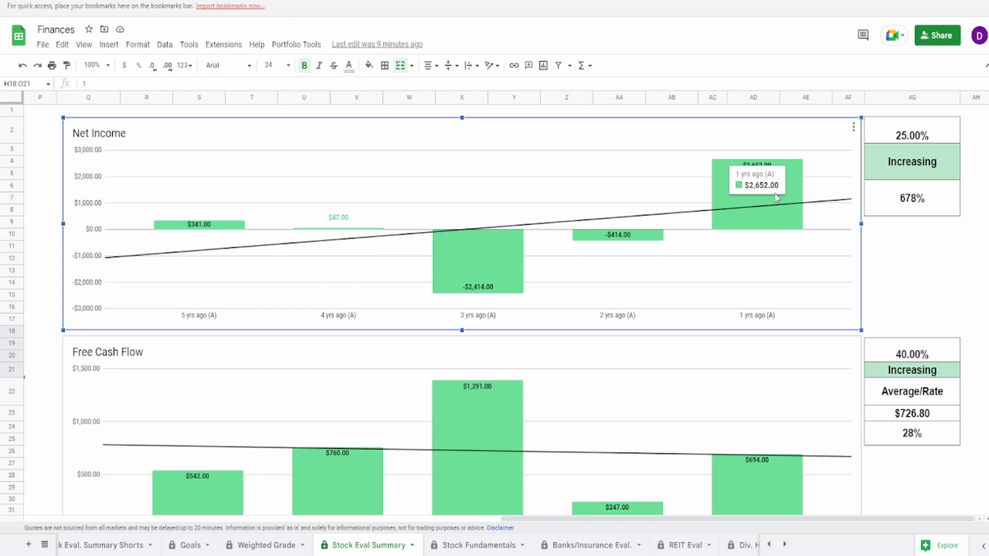
pyautogui.click(914, 194)
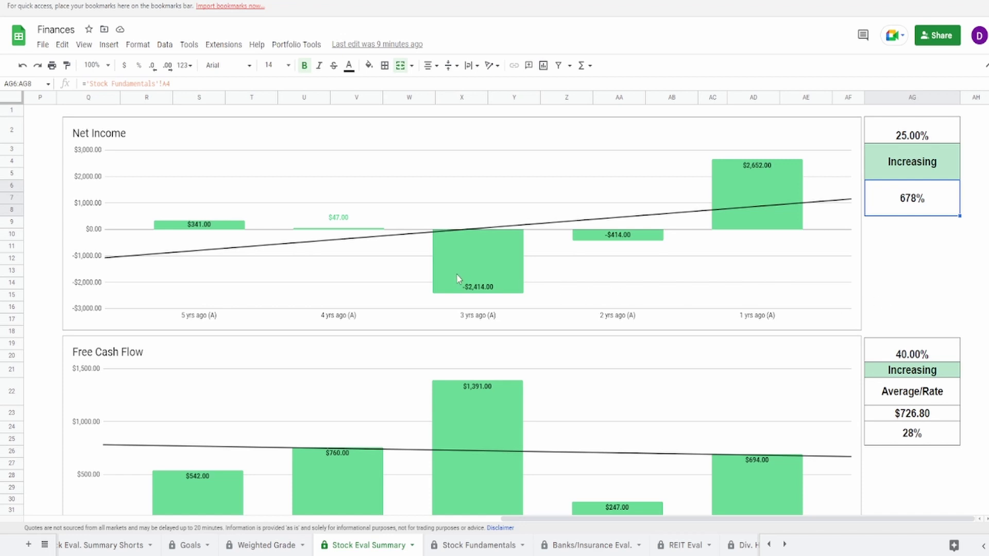
pyautogui.click(317, 219)
pyautogui.moveTo(342, 220)
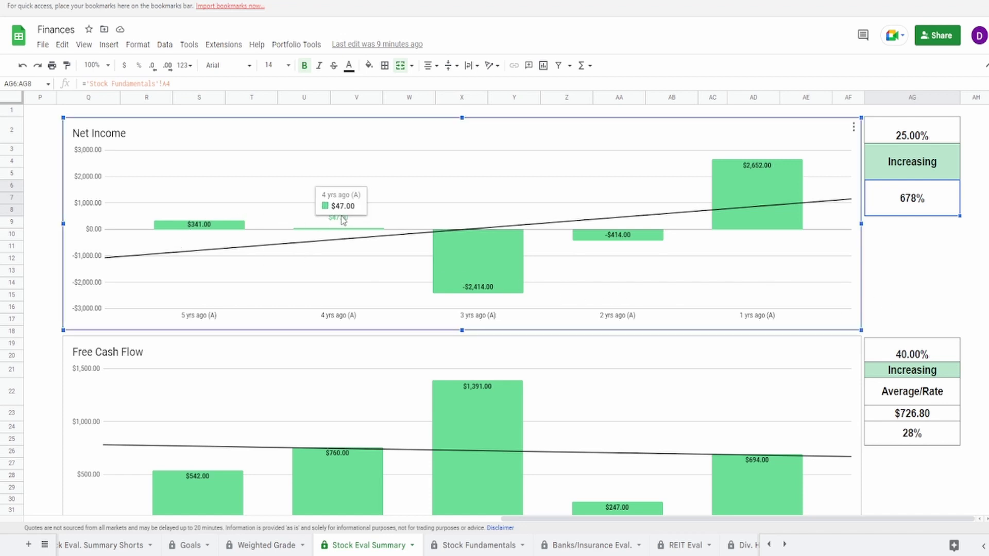
pyautogui.moveTo(476, 260)
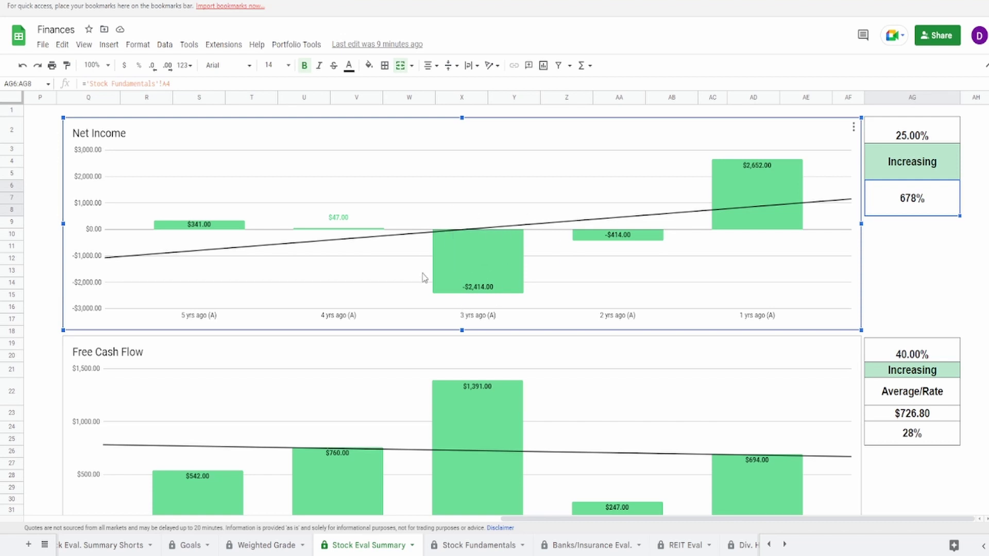
pyautogui.moveTo(497, 283)
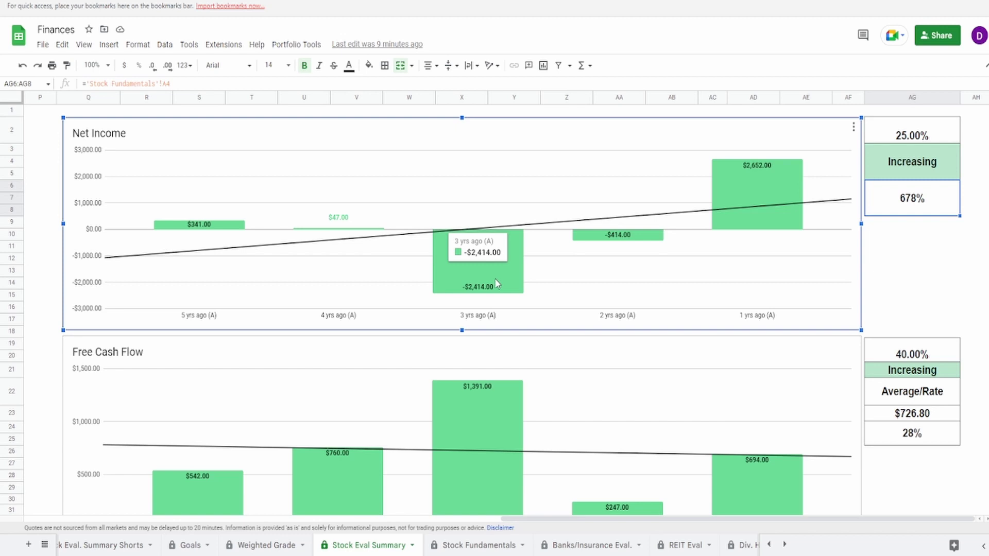
pyautogui.moveTo(614, 236)
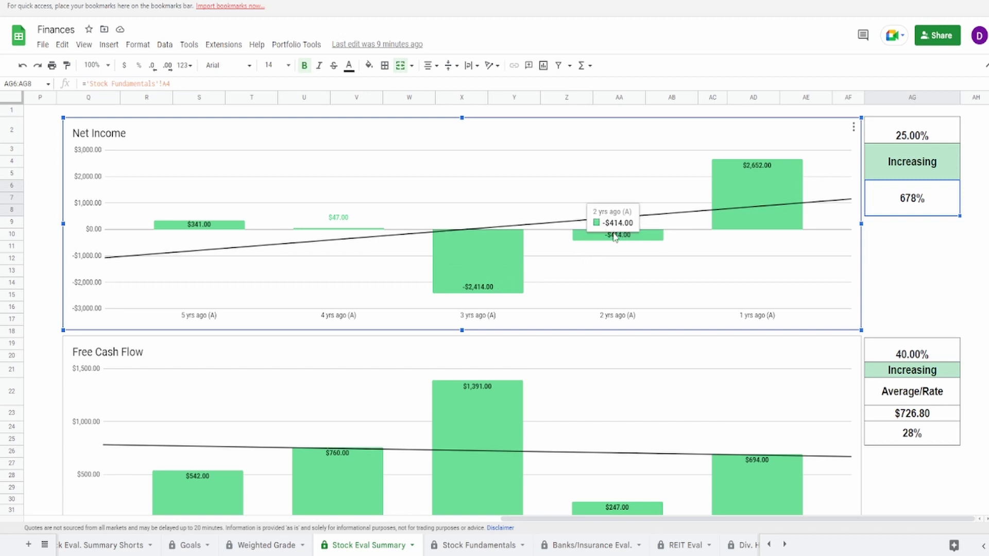
pyautogui.moveTo(796, 198)
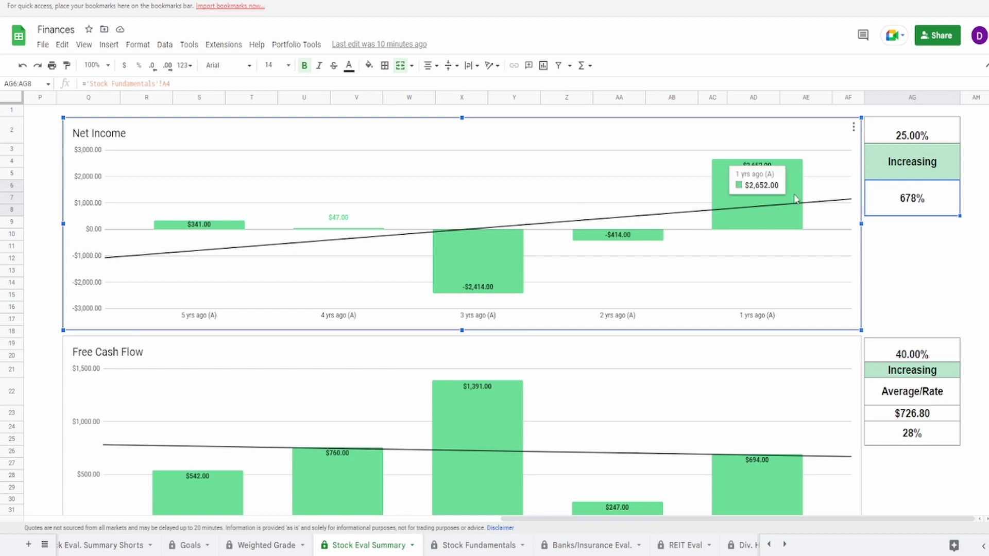
pyautogui.click(897, 137)
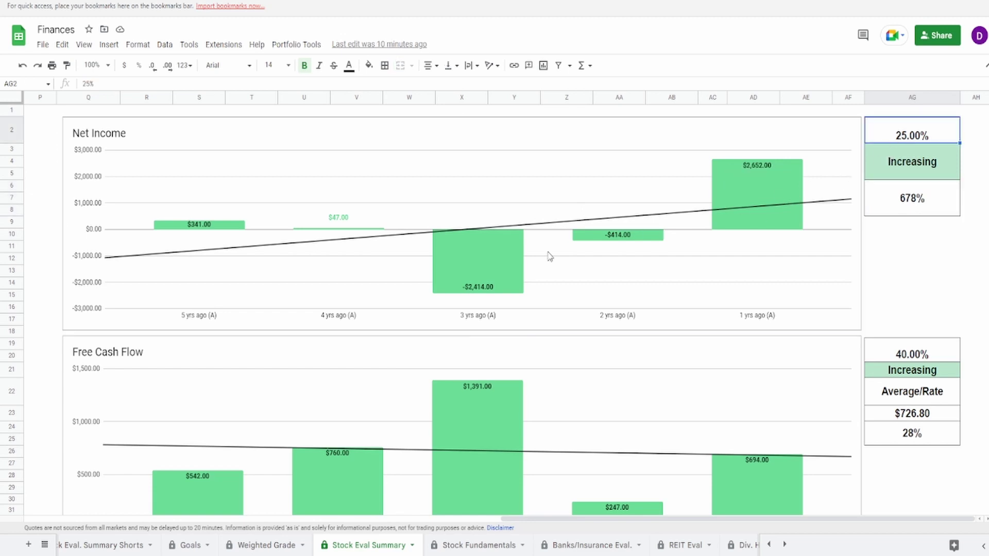
pyautogui.click(470, 266)
pyautogui.moveTo(650, 238)
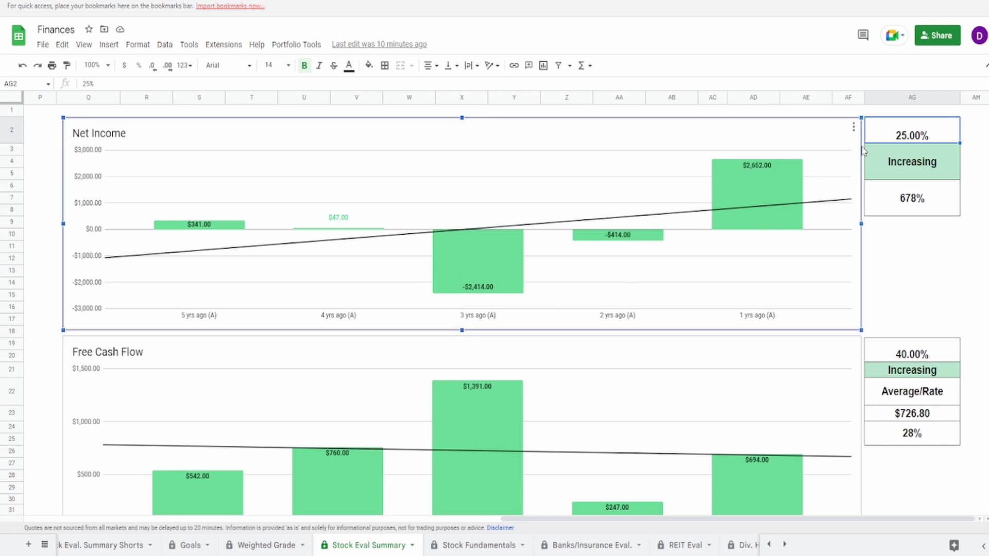
pyautogui.moveTo(212, 230)
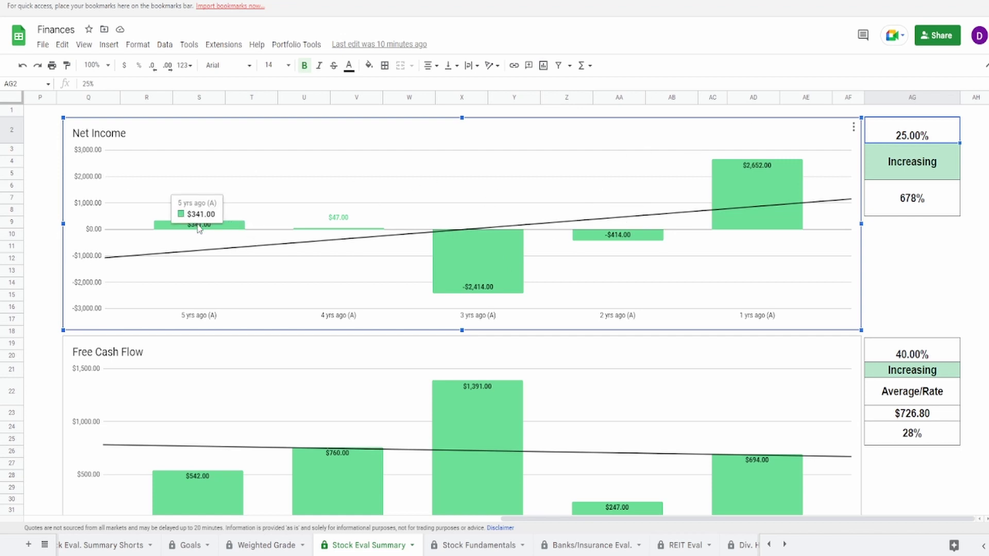
pyautogui.moveTo(758, 191)
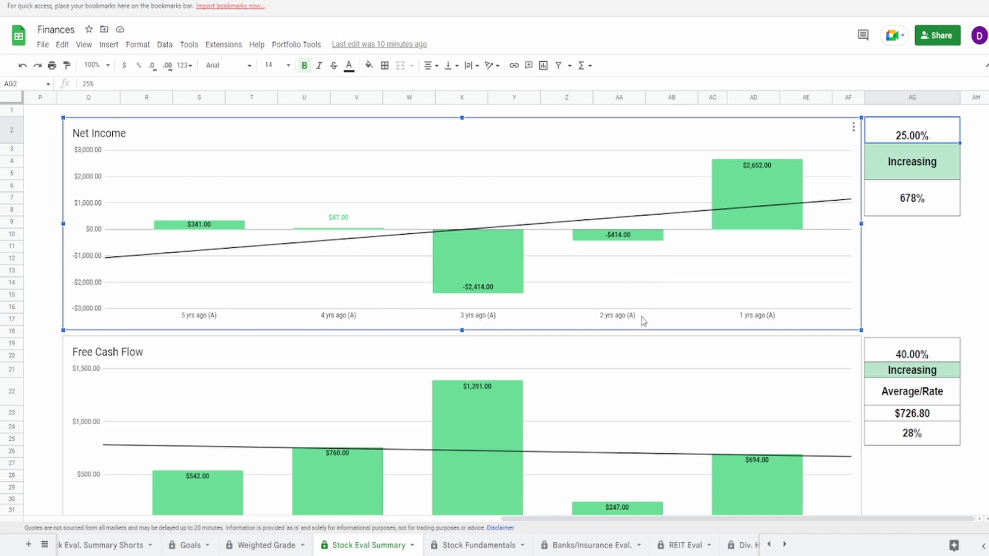
pyautogui.scroll(-3, 644, 322)
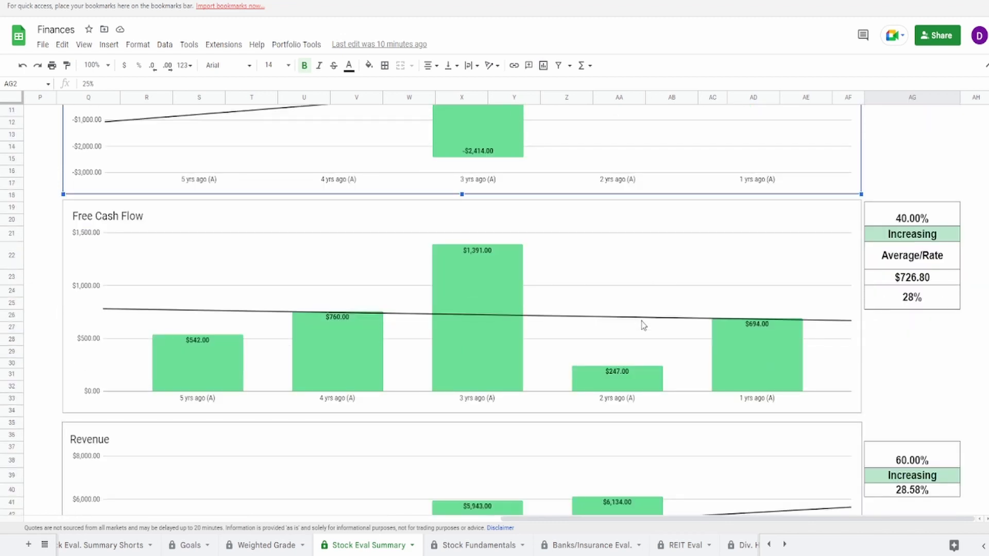
pyautogui.click(217, 374)
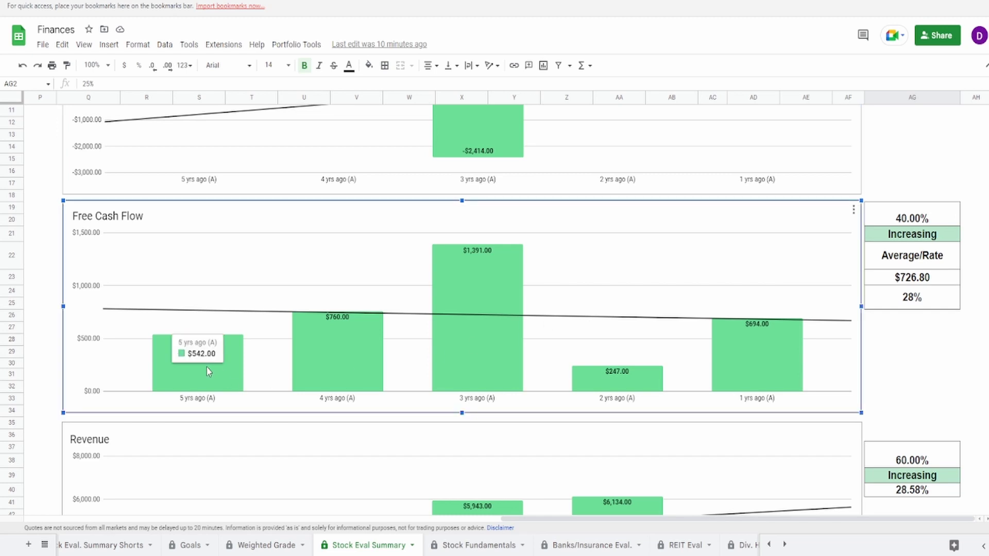
pyautogui.moveTo(767, 359)
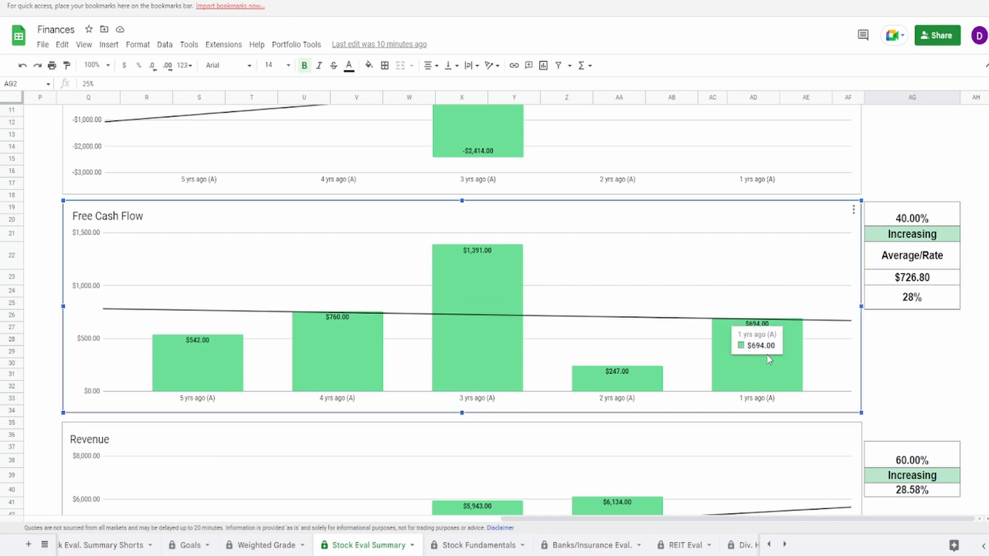
pyautogui.click(875, 305)
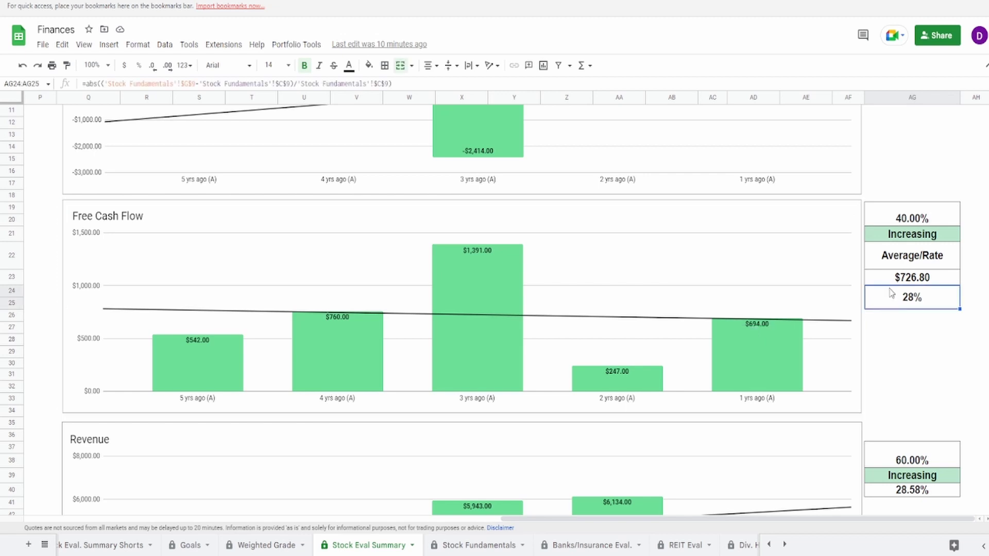
pyautogui.click(896, 279)
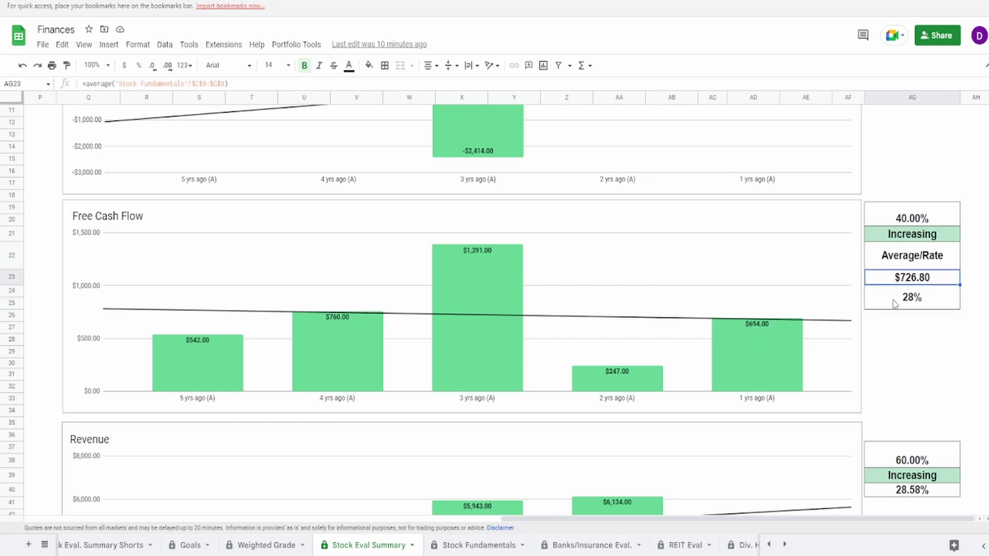
pyautogui.click(515, 323)
pyautogui.moveTo(205, 348)
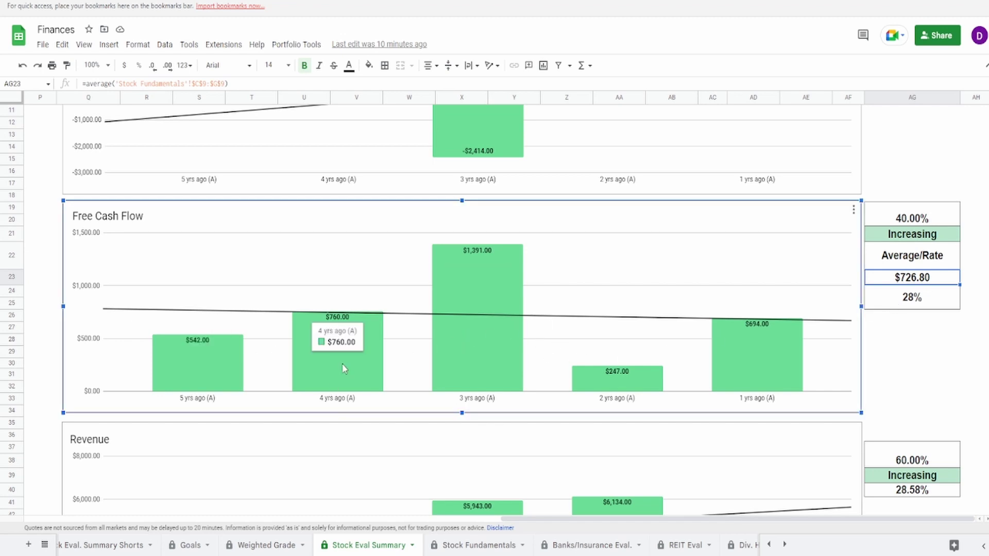
pyautogui.moveTo(480, 337)
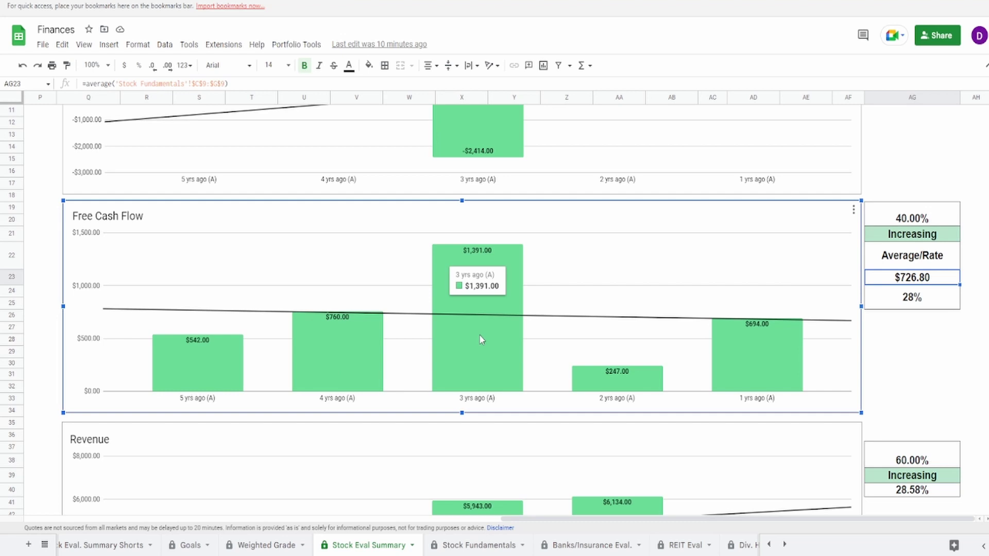
pyautogui.moveTo(630, 382)
pyautogui.moveTo(635, 391)
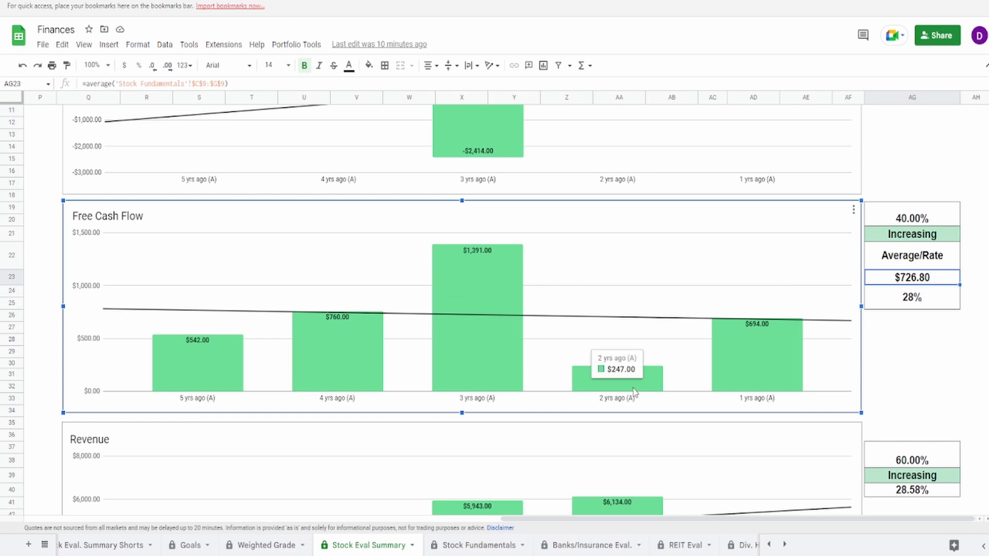
pyautogui.moveTo(778, 359)
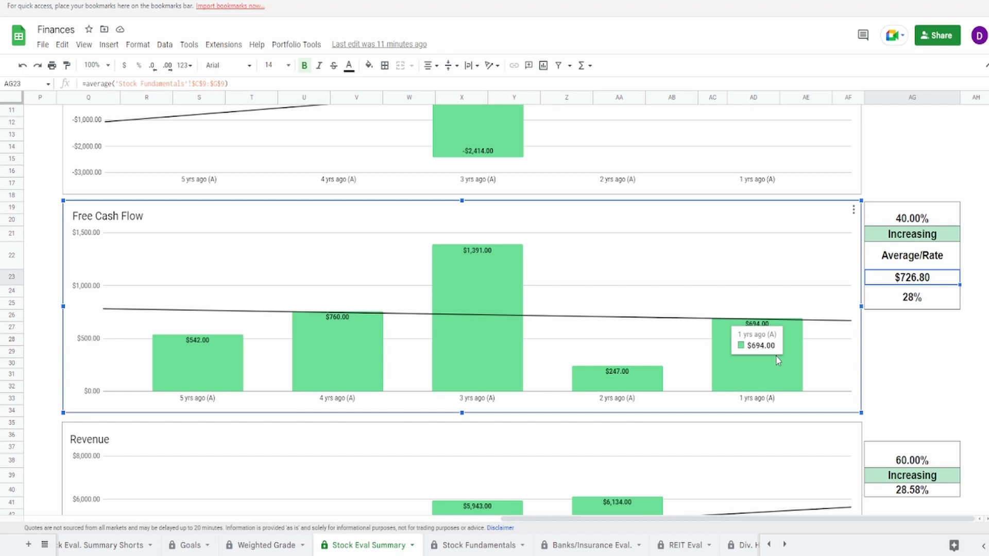
pyautogui.click(915, 211)
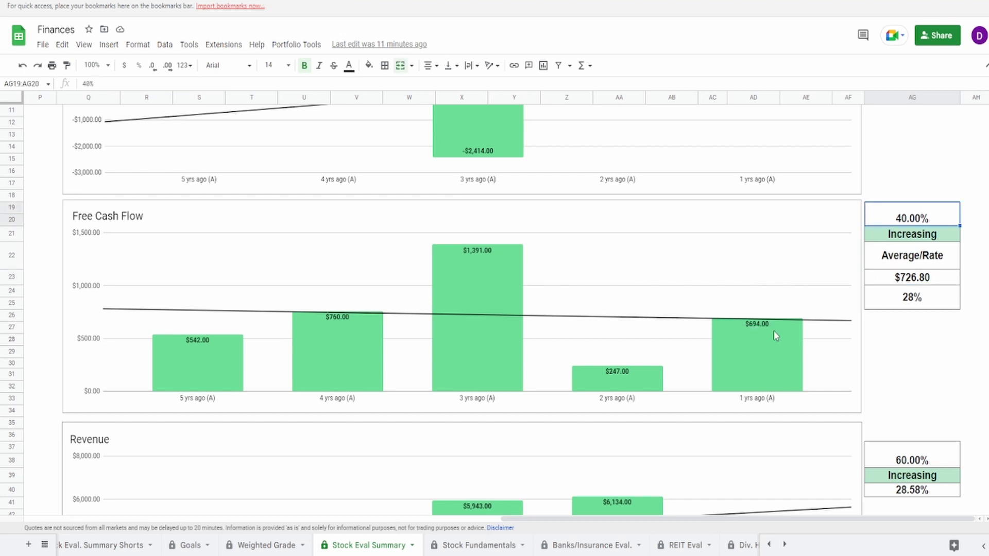
pyautogui.scroll(-5, 774, 332)
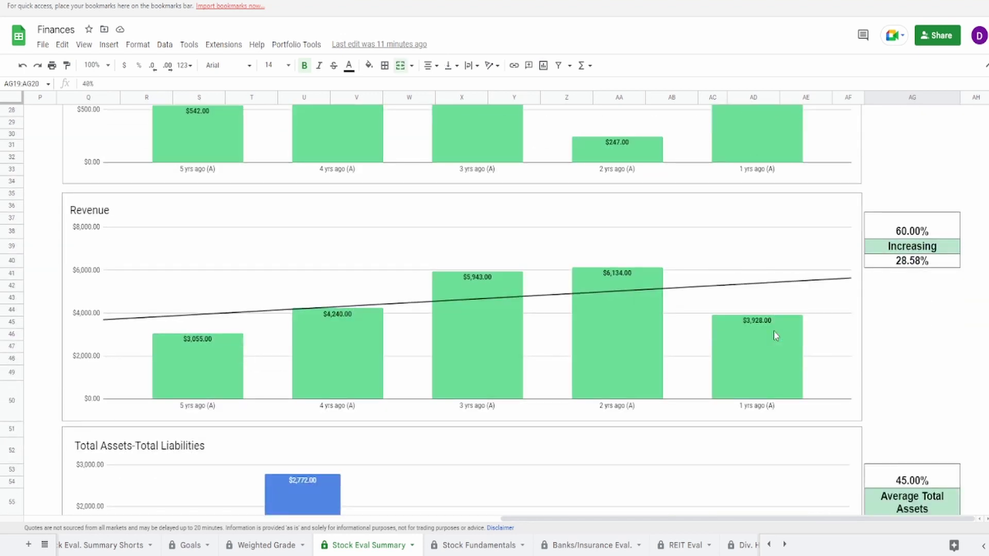
pyautogui.click(764, 321)
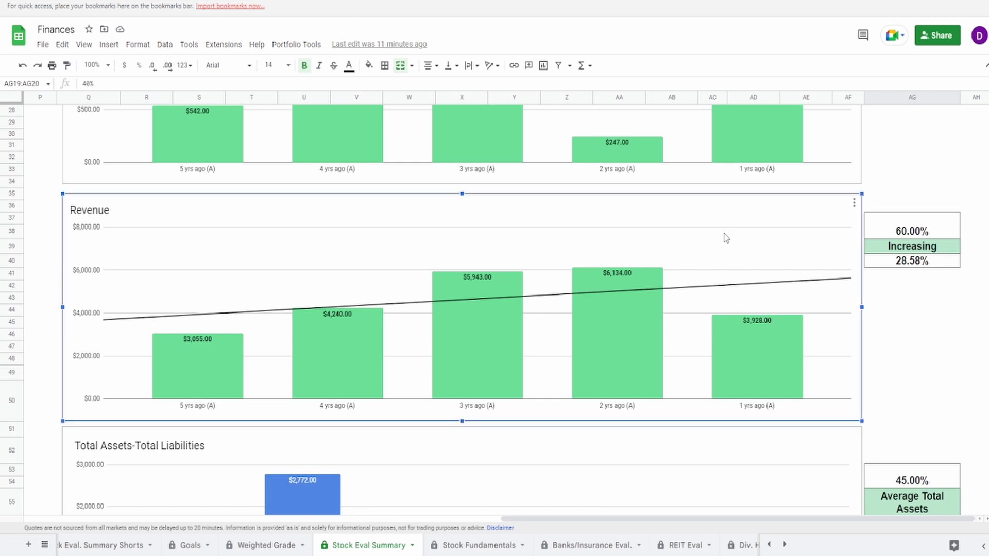
pyautogui.moveTo(194, 372)
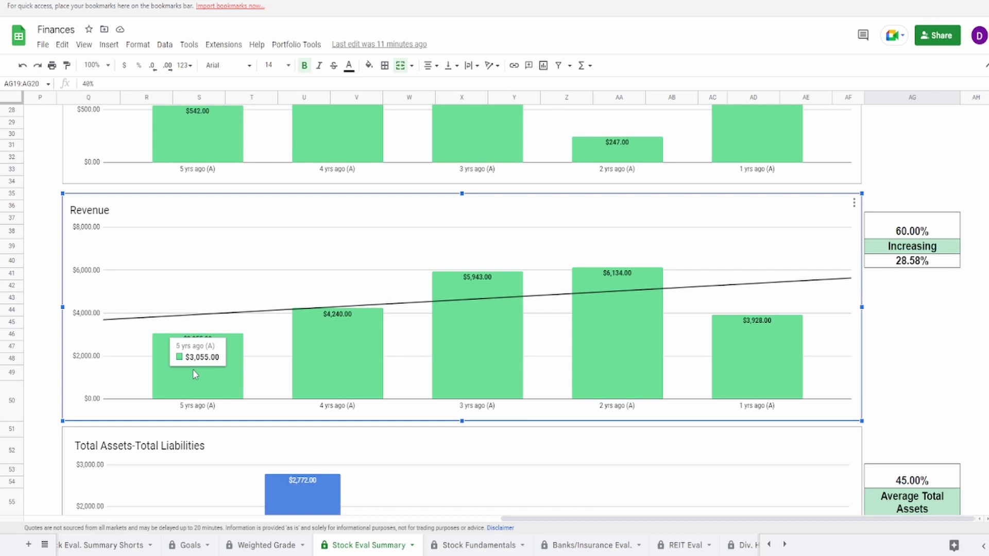
pyautogui.moveTo(734, 361)
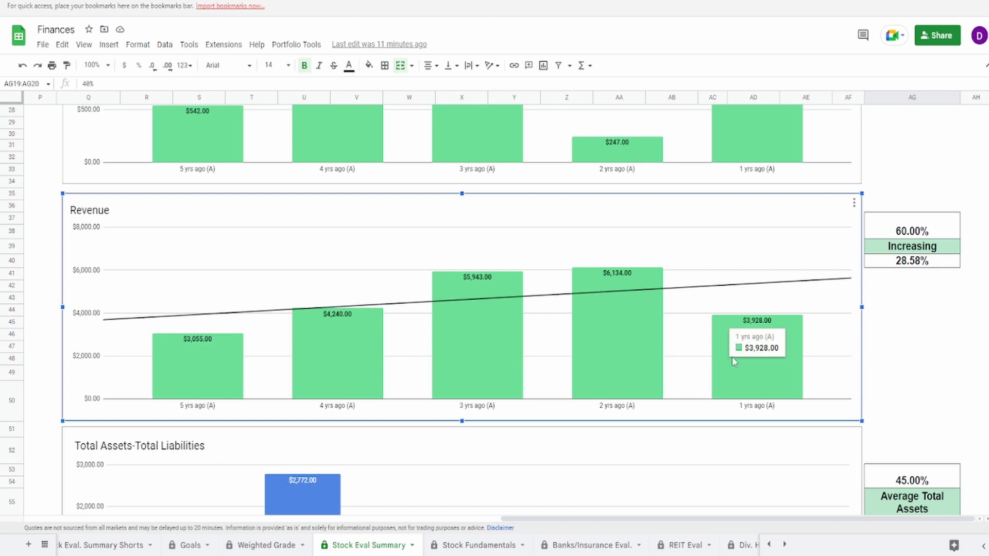
pyautogui.click(921, 261)
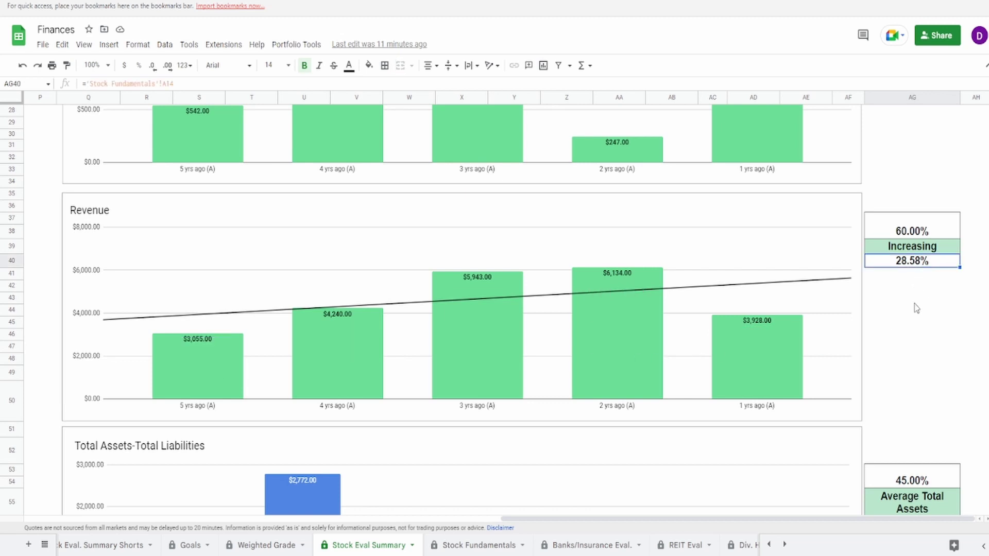
pyautogui.click(187, 371)
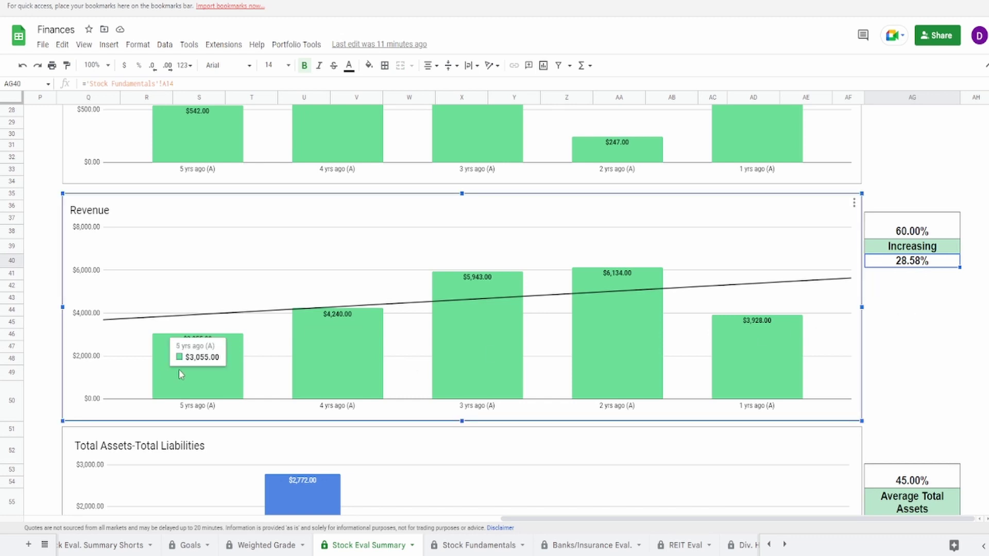
pyautogui.moveTo(593, 345)
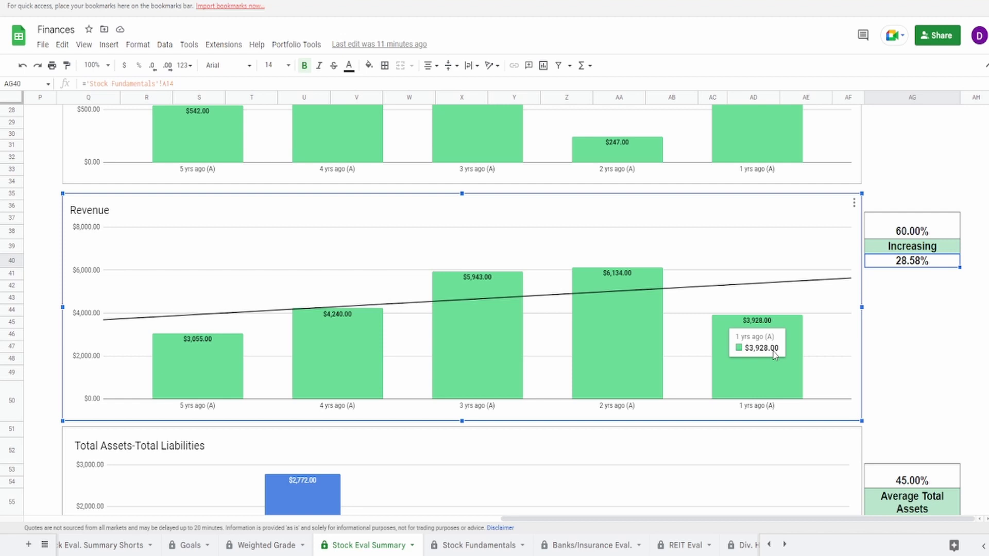
pyautogui.moveTo(627, 330)
pyautogui.click(892, 232)
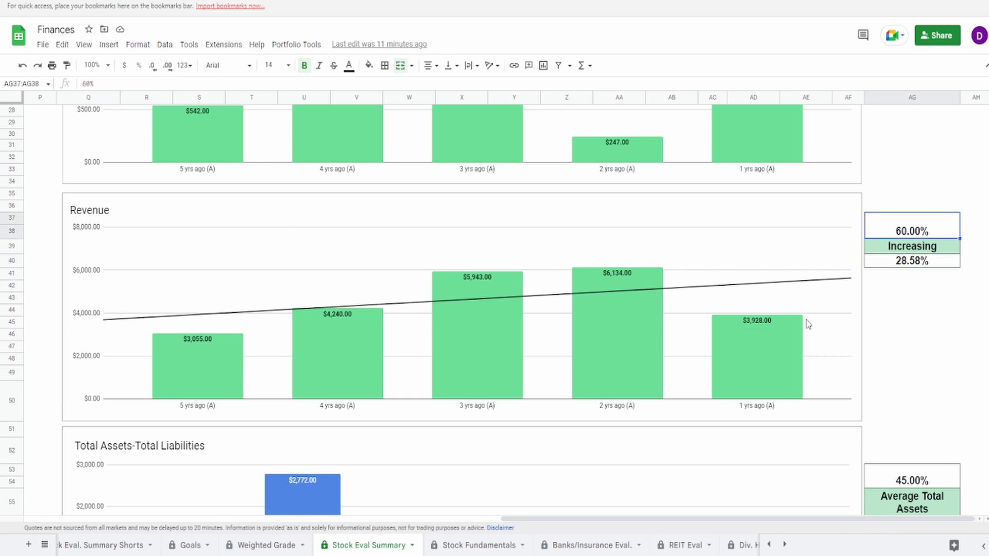
# Select the Total Assets-Total Liabilities chart and inspect its yearly bars
pyautogui.scroll(-5, 807, 324)
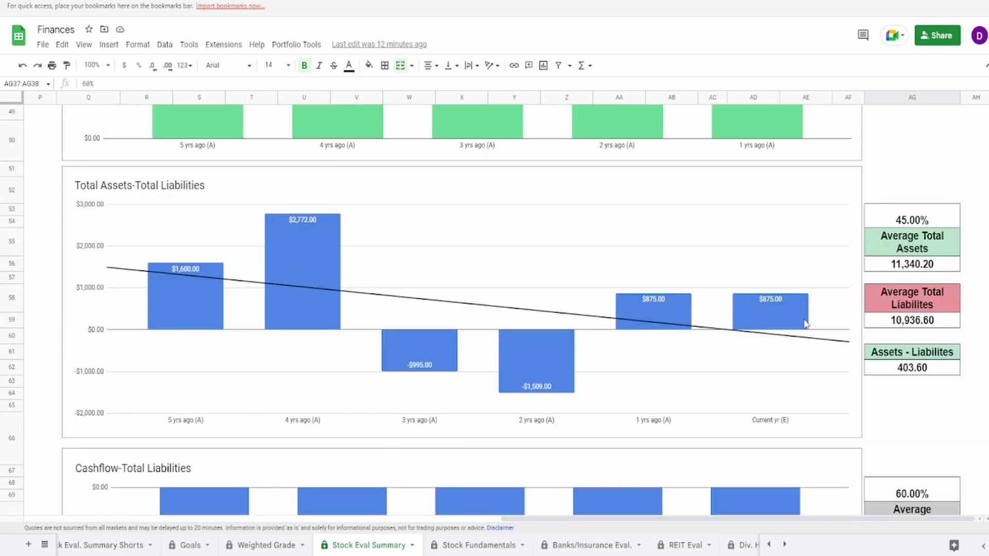
pyautogui.scroll(-1, 806, 323)
pyautogui.scroll(1, 660, 361)
pyautogui.click(659, 361)
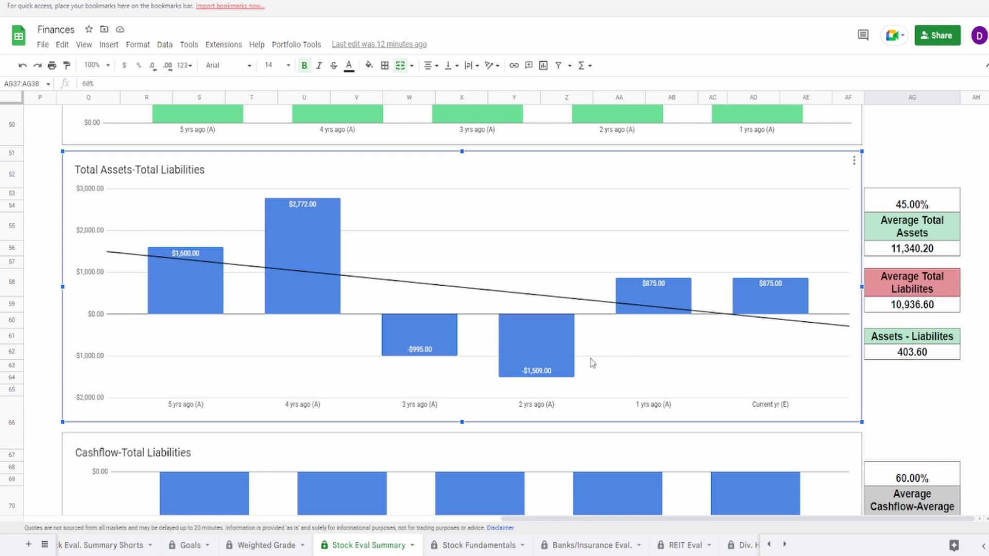
pyautogui.moveTo(566, 355)
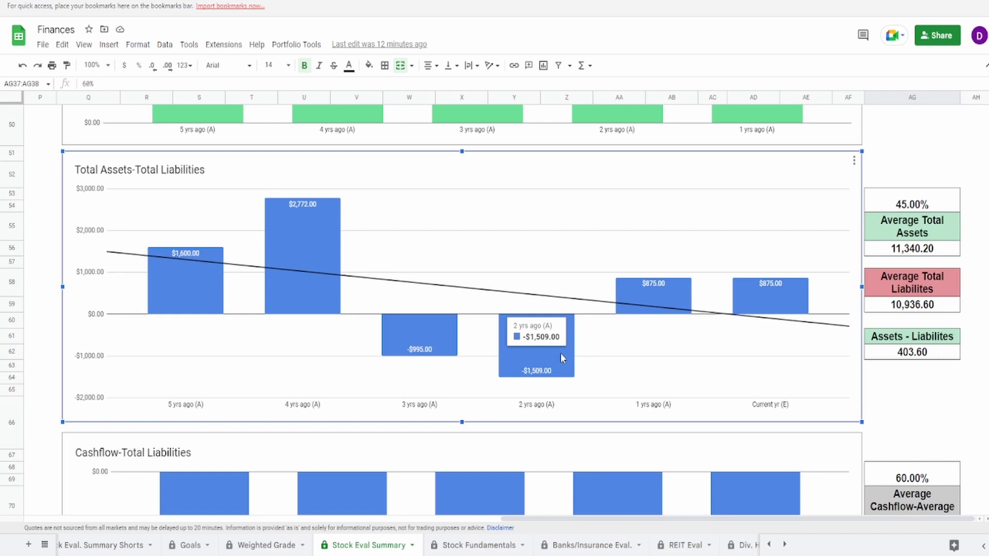
pyautogui.moveTo(662, 296)
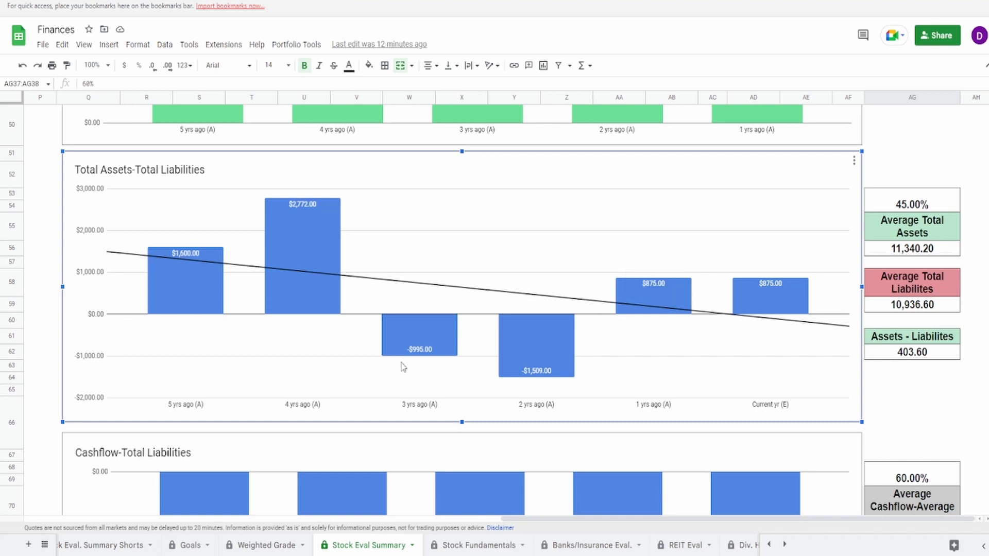
# Check the average assets, average liabilities, 403.60 difference and 45% grade formulas
pyautogui.click(932, 250)
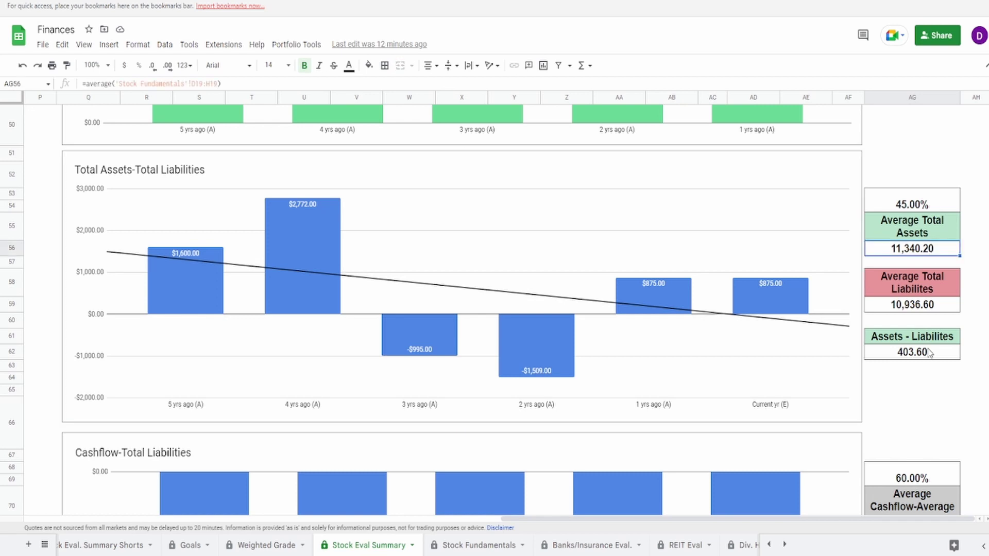
pyautogui.click(930, 308)
pyautogui.click(909, 364)
pyautogui.click(920, 208)
pyautogui.scroll(-5, 743, 389)
pyautogui.click(742, 388)
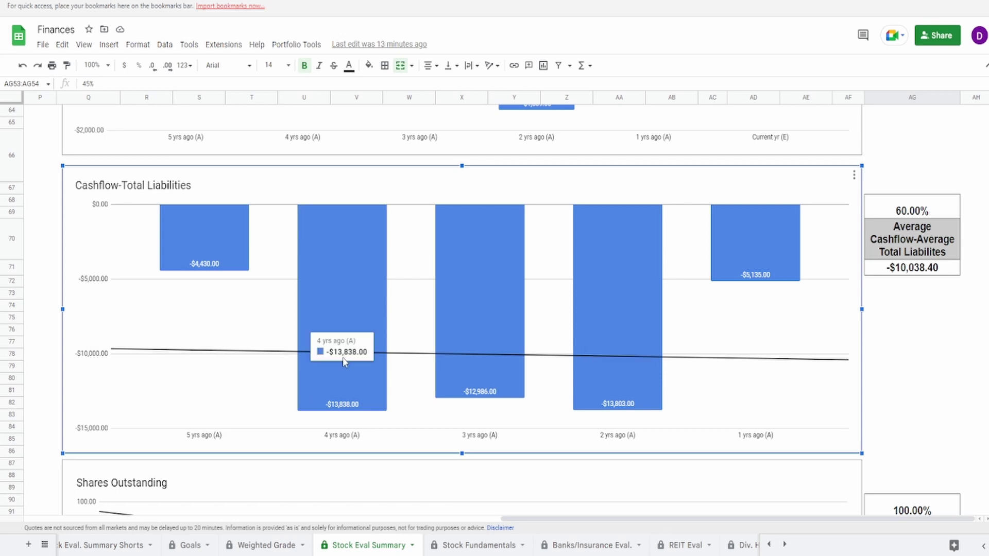
pyautogui.moveTo(326, 402)
pyautogui.moveTo(472, 368)
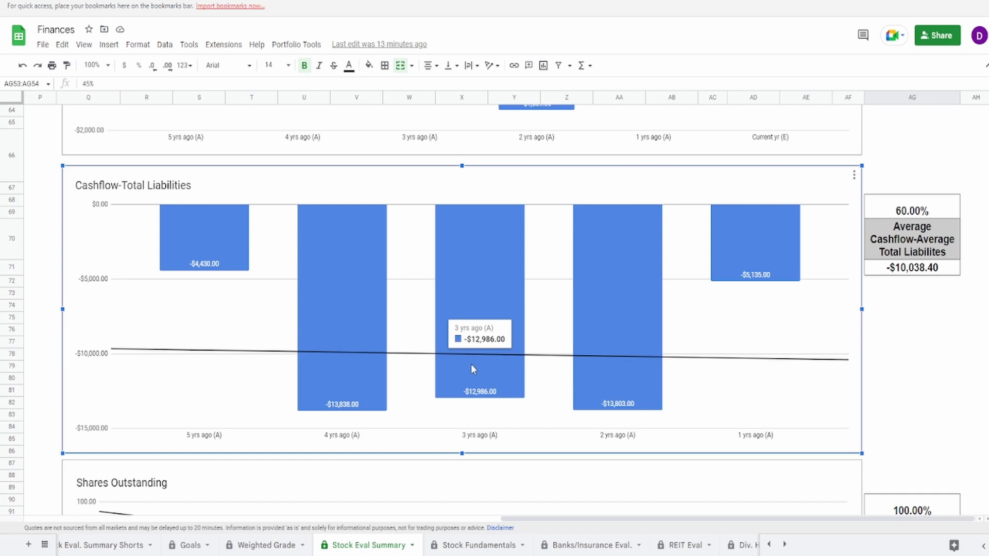
pyautogui.moveTo(613, 410)
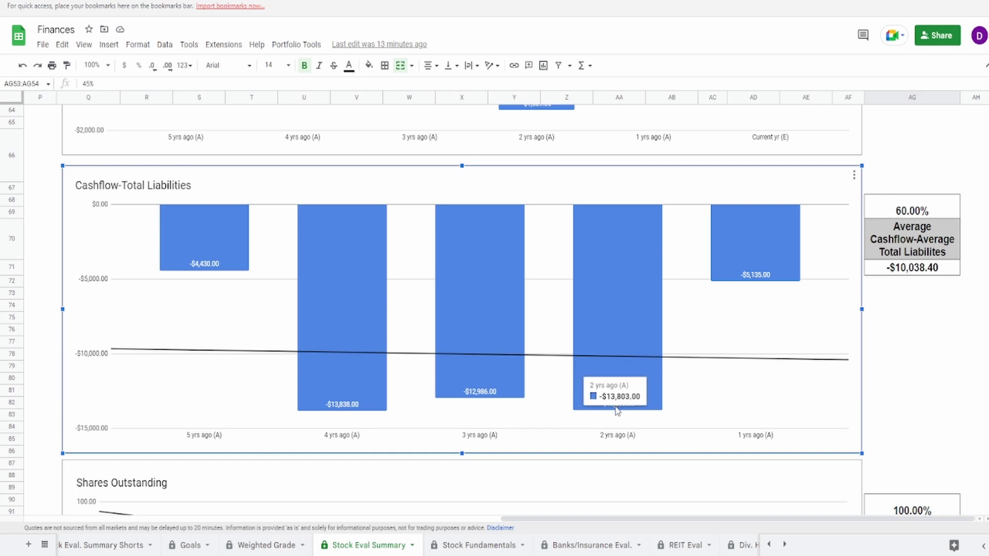
pyautogui.moveTo(730, 259)
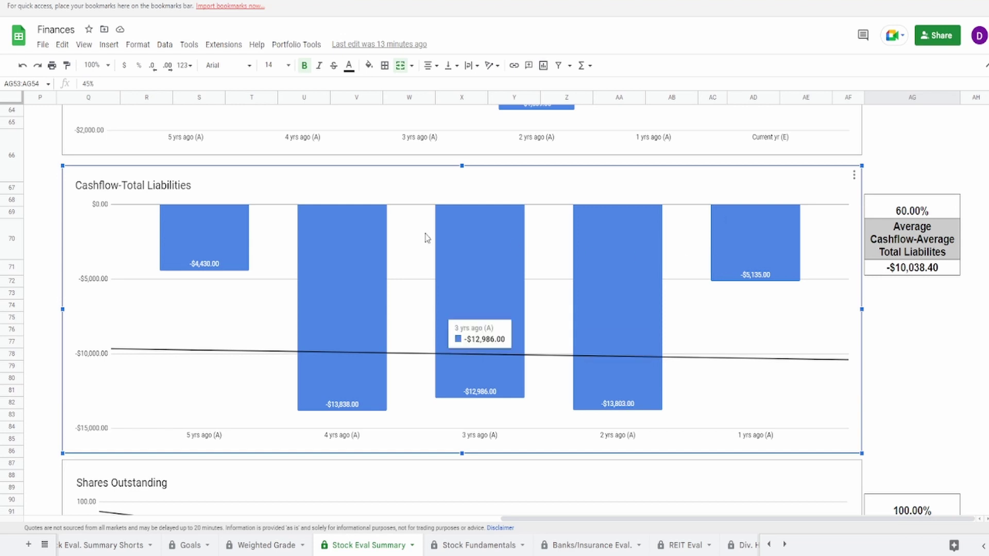
pyautogui.moveTo(174, 269)
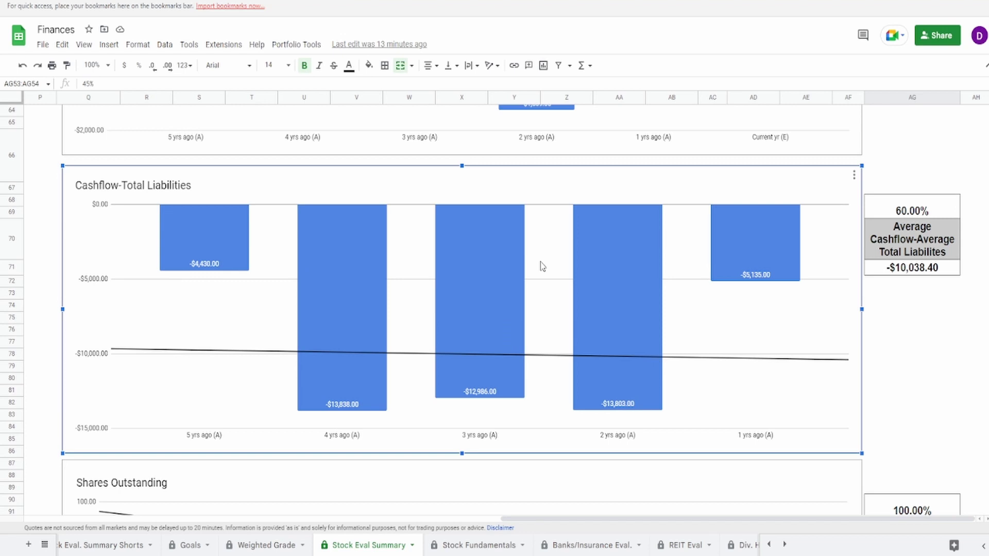
pyautogui.click(940, 269)
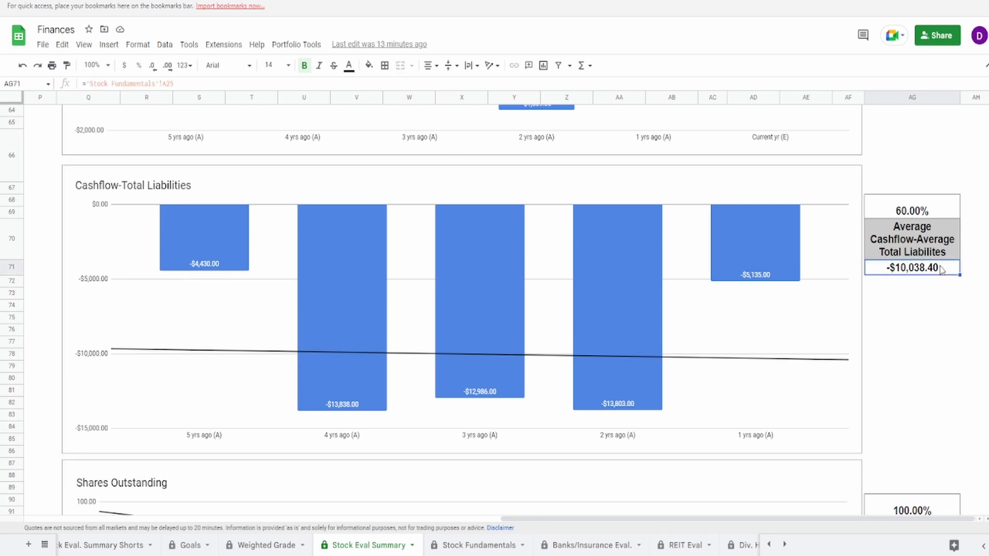
pyautogui.scroll(-1, 922, 278)
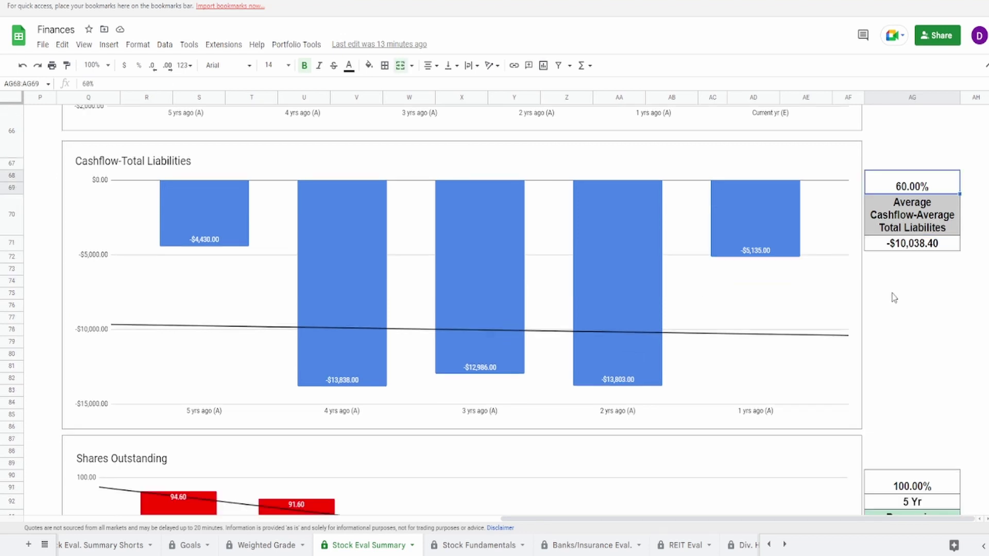
pyautogui.click(907, 198)
pyautogui.scroll(10, 695, 365)
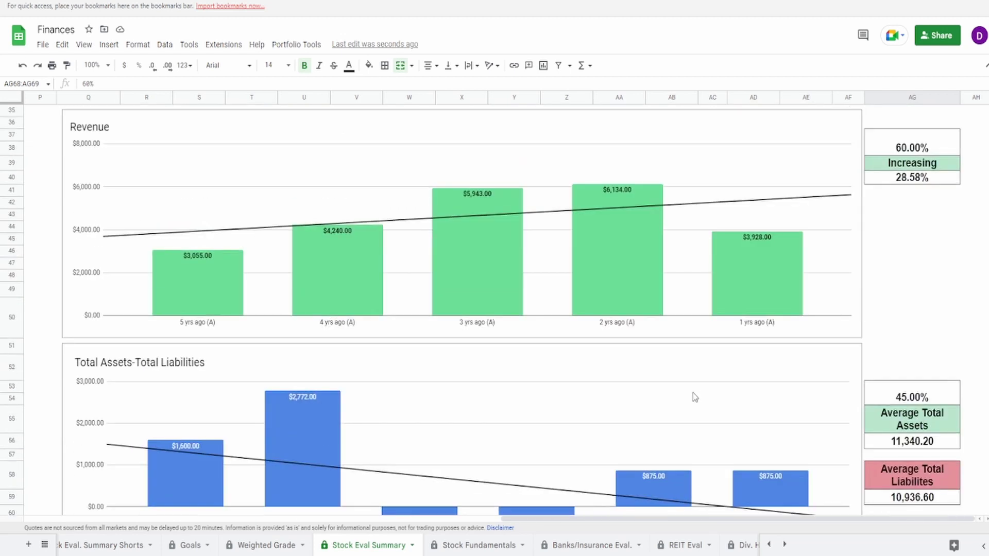
pyautogui.scroll(5, 694, 398)
pyautogui.scroll(1, 695, 398)
pyautogui.click(733, 348)
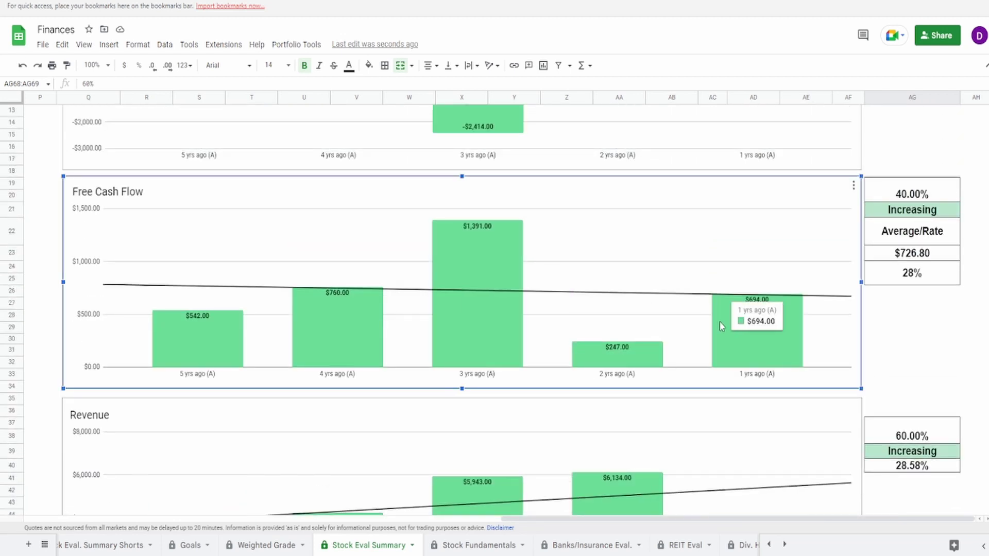
pyautogui.scroll(-12, 484, 271)
pyautogui.click(491, 273)
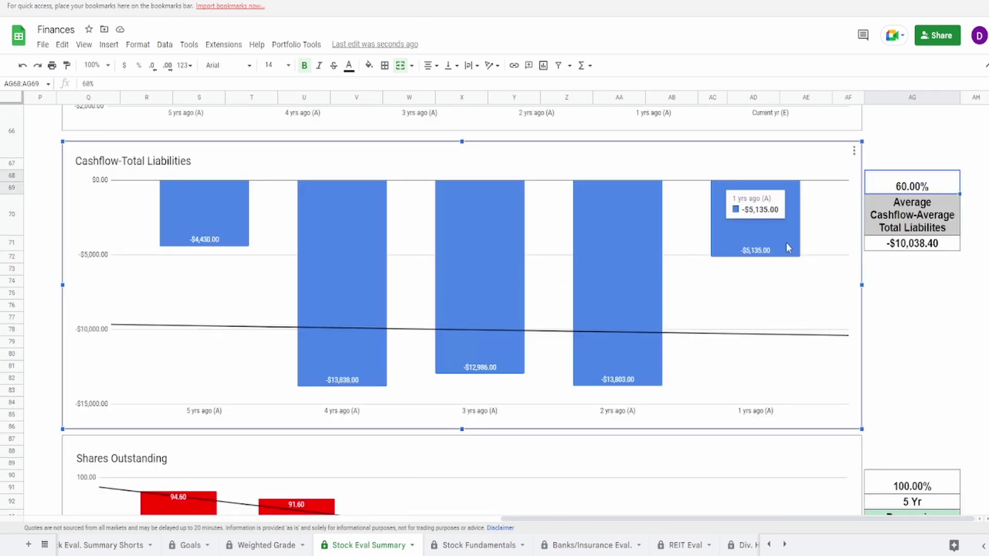
pyautogui.click(903, 190)
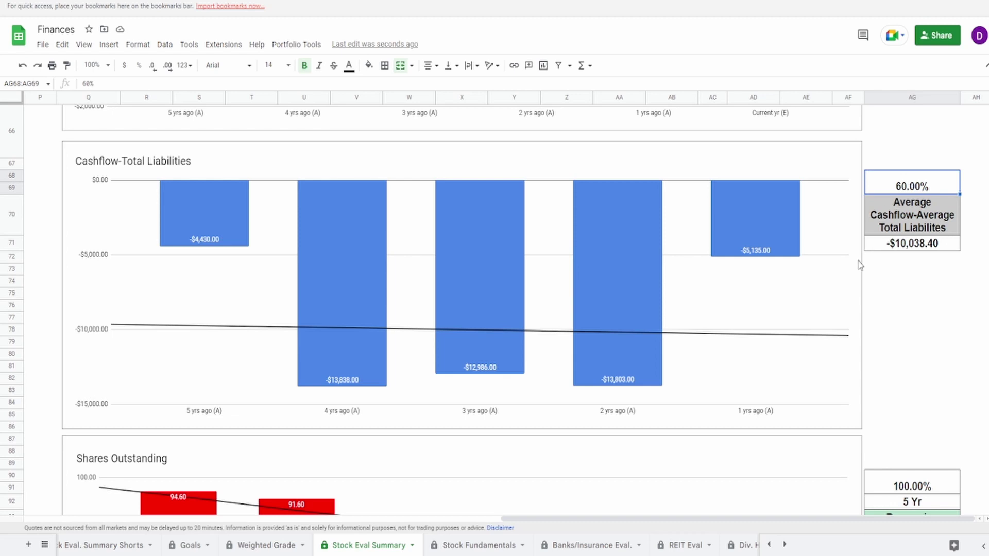
pyautogui.scroll(-5, 773, 399)
pyautogui.click(732, 403)
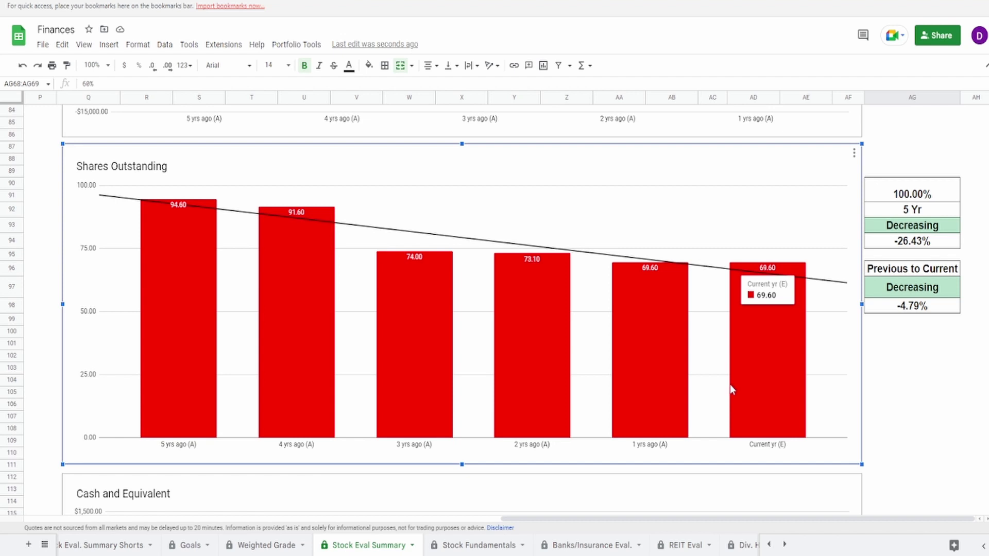
# Inspect the Shares Outstanding formulas: -26.43% five-year change, yearly change and 100% grade
pyautogui.moveTo(174, 344)
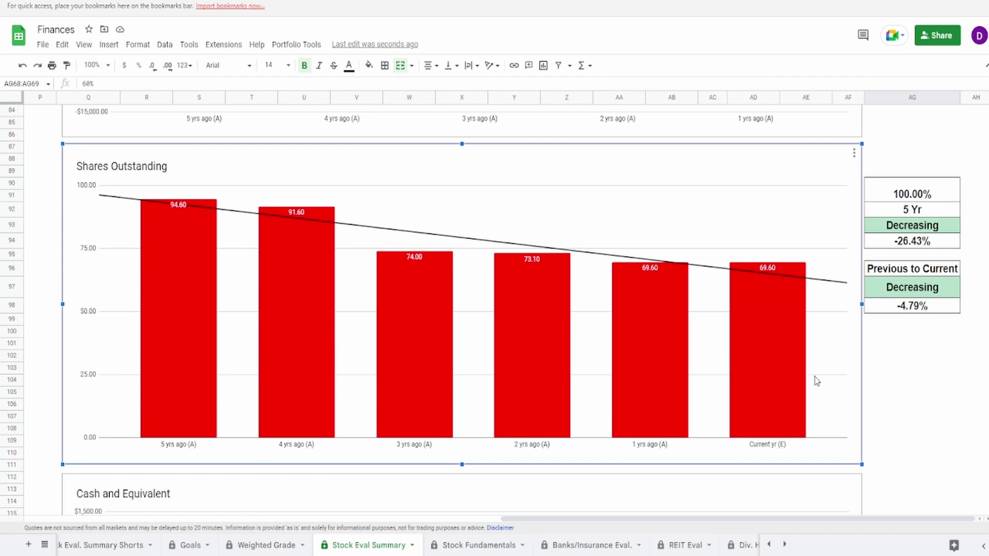
pyautogui.moveTo(797, 380)
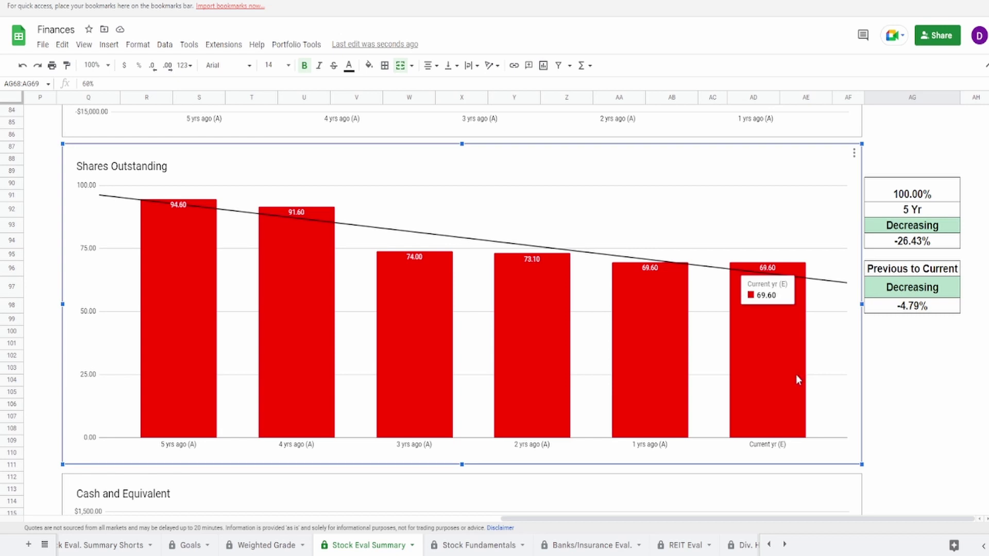
pyautogui.click(900, 243)
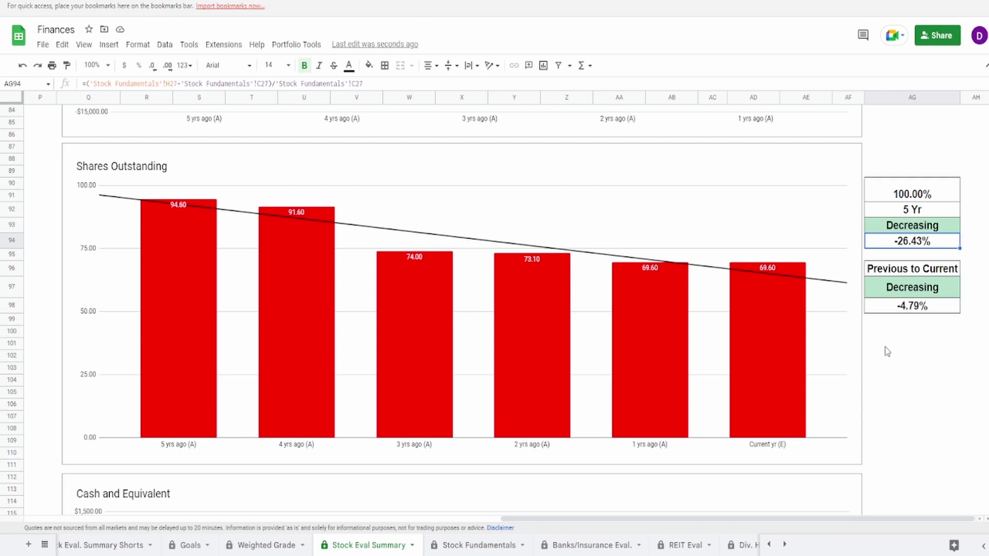
pyautogui.click(905, 308)
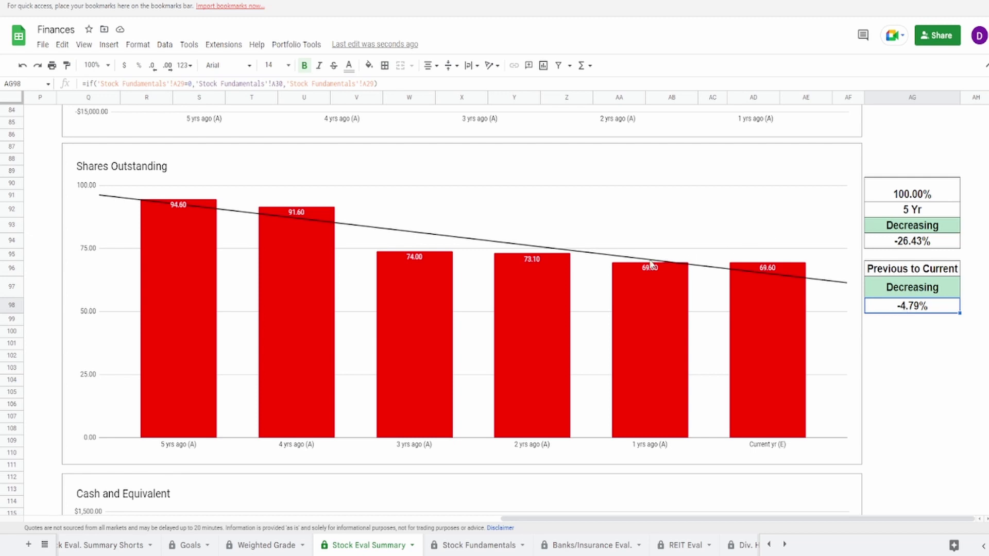
pyautogui.click(534, 336)
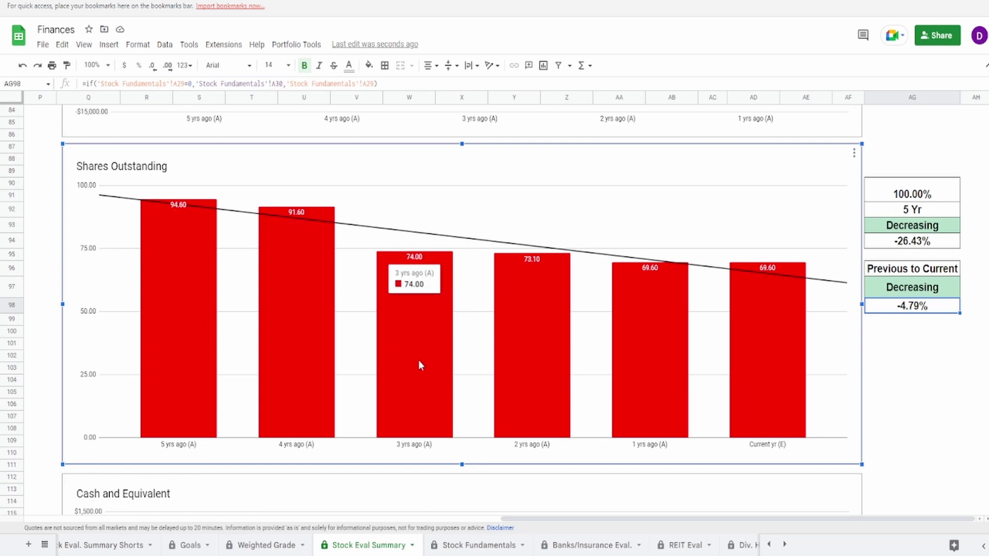
pyautogui.click(886, 192)
# Select the Cash and Equivalent chart, averaging $1,039.33
pyautogui.scroll(-5, 699, 316)
pyautogui.click(699, 316)
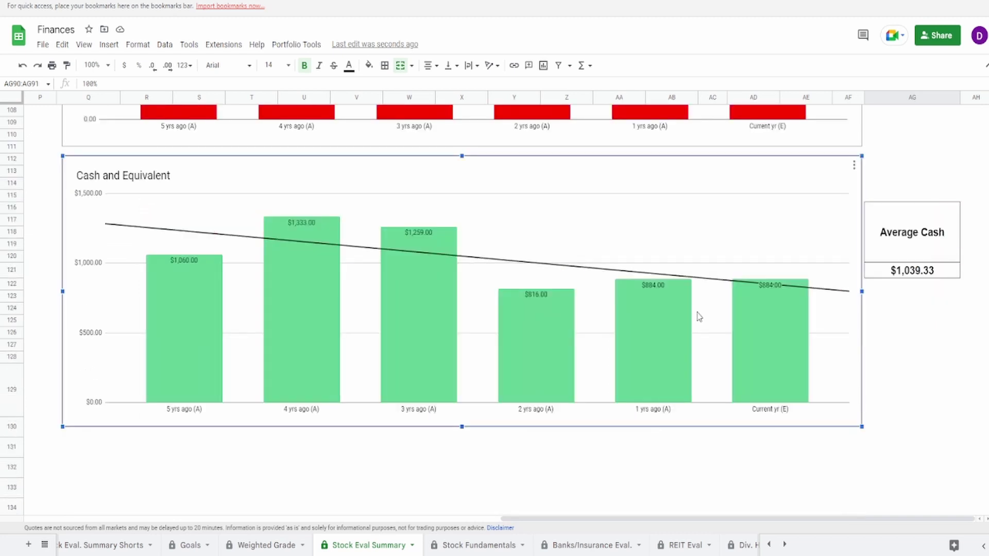
pyautogui.moveTo(738, 323)
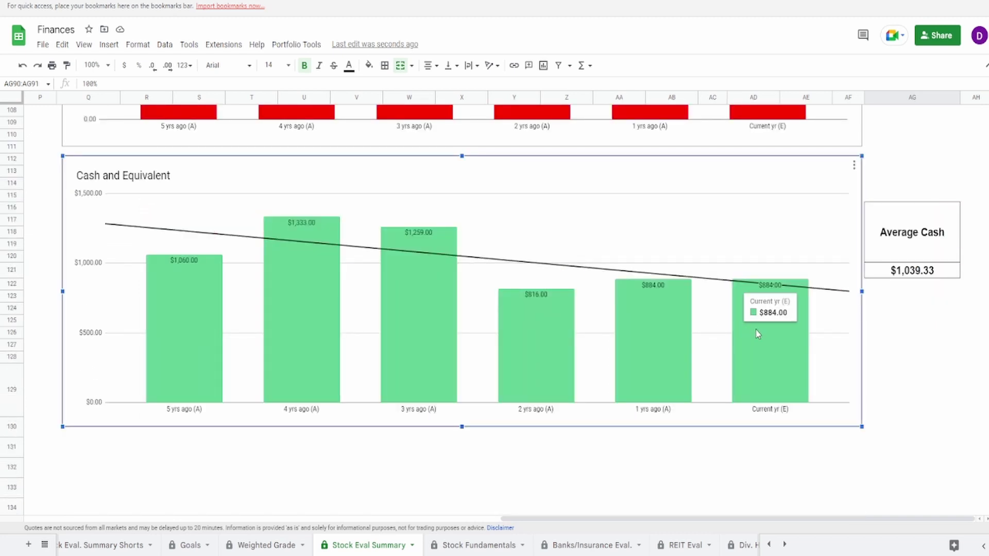
pyautogui.click(923, 277)
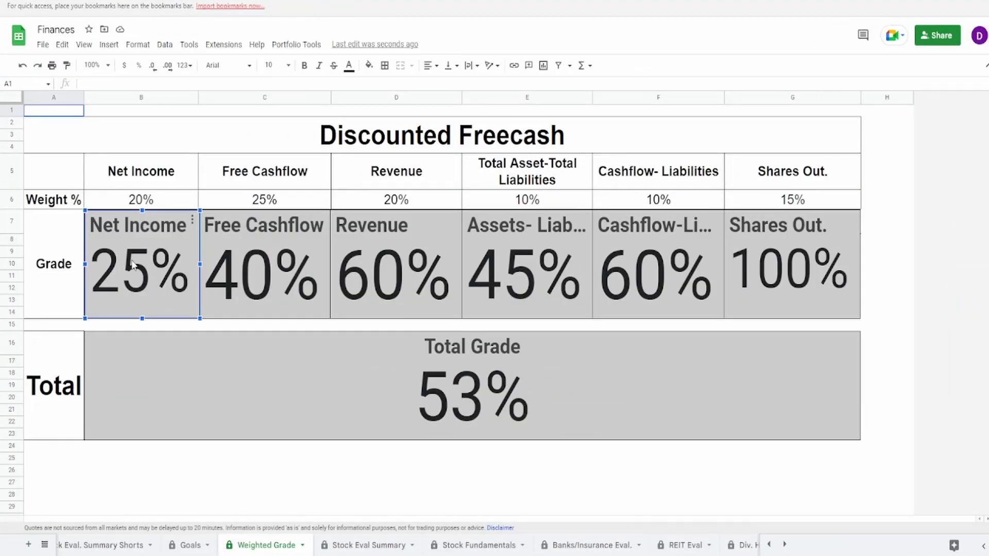
pyautogui.click(300, 273)
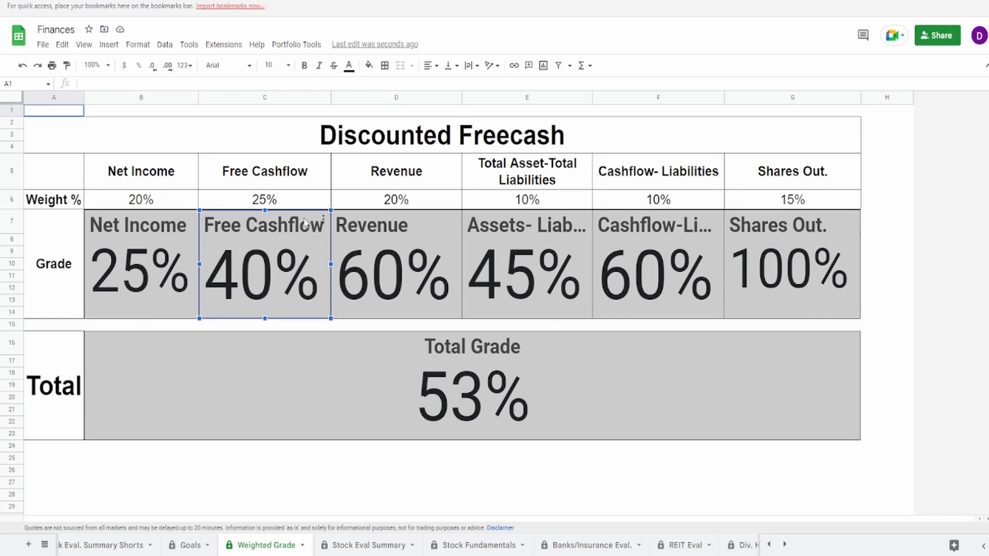
pyautogui.click(404, 278)
pyautogui.click(552, 251)
pyautogui.click(649, 293)
pyautogui.click(778, 273)
pyautogui.click(582, 400)
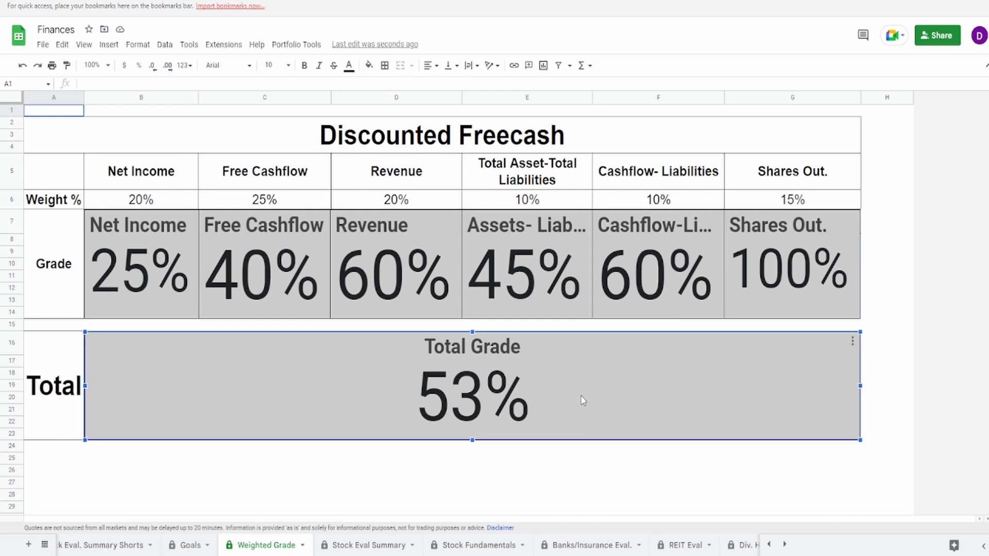
pyautogui.click(144, 291)
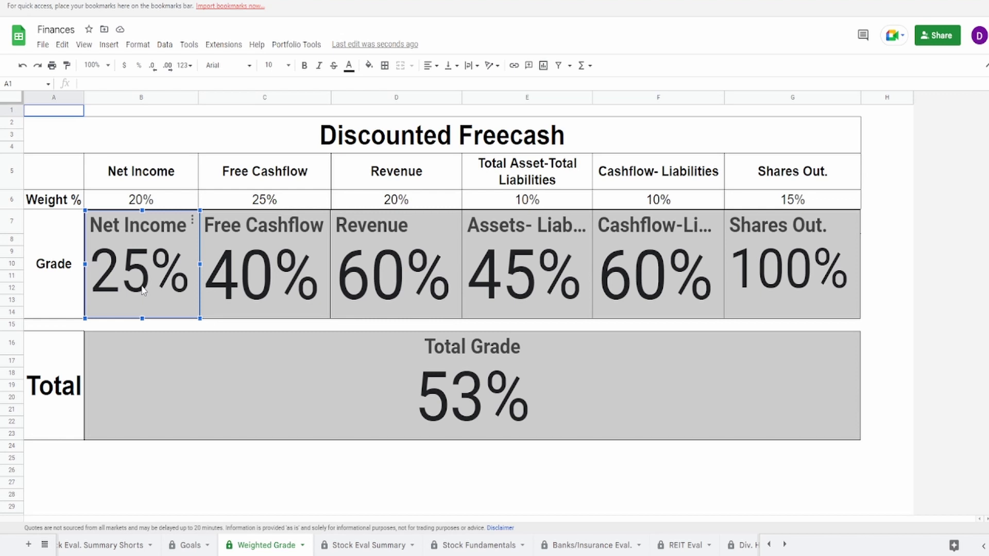
pyautogui.click(517, 260)
pyautogui.click(644, 268)
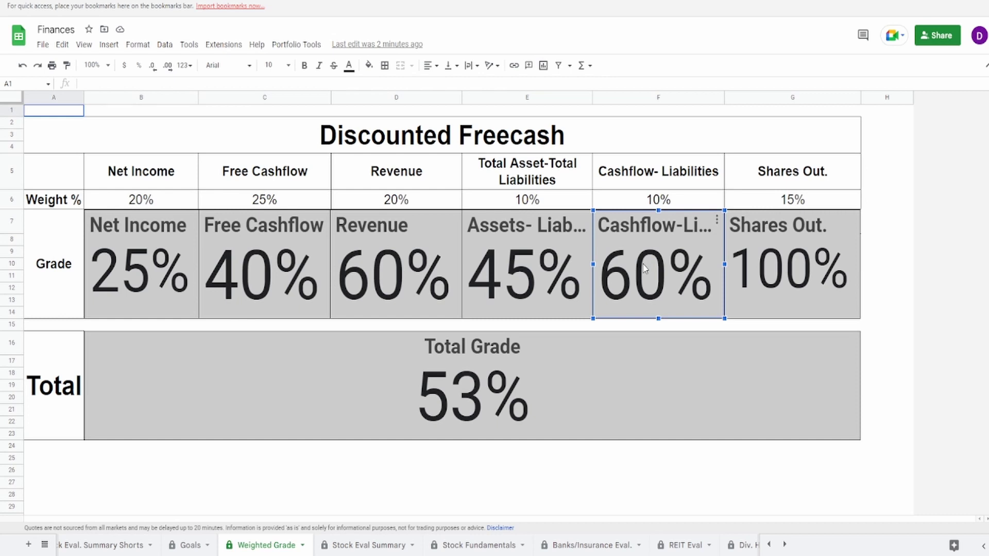
pyautogui.click(164, 303)
pyautogui.click(308, 282)
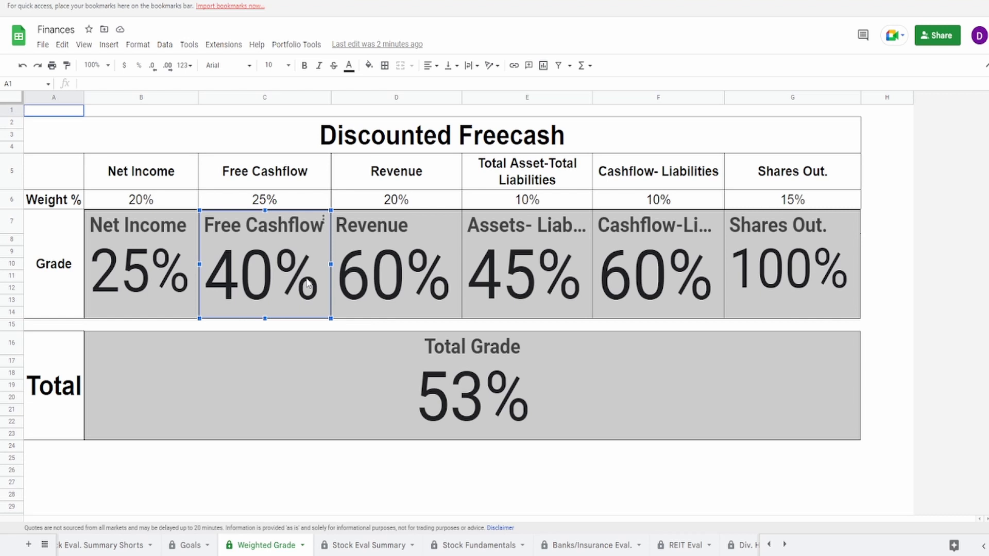
pyautogui.click(403, 419)
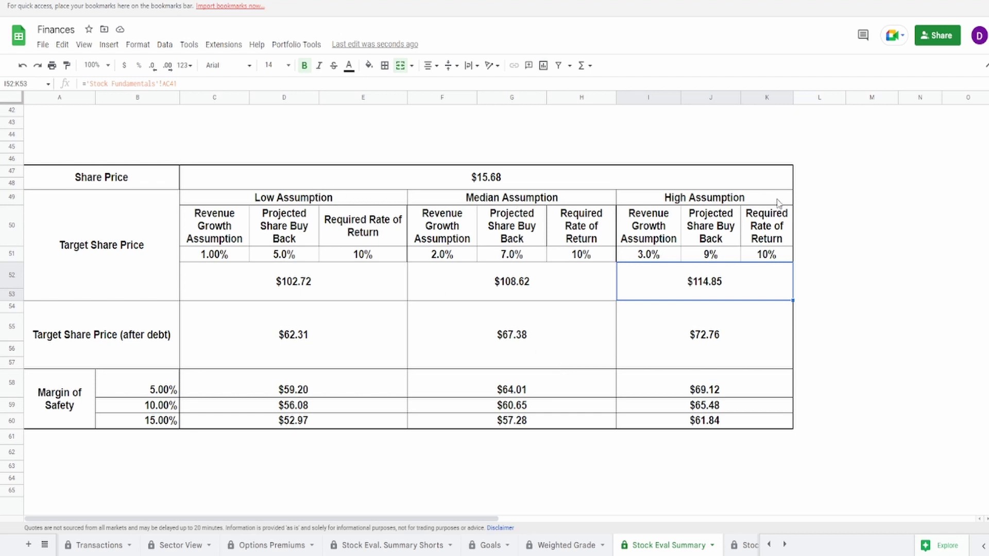
# Highlight the low- and high-case revenue growth assumption headers and values
pyautogui.click(679, 195)
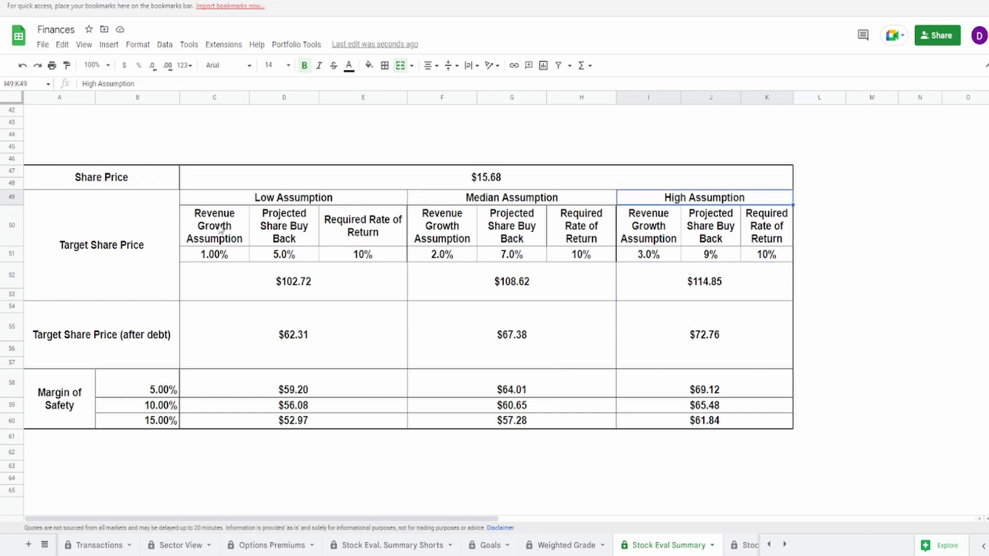
pyautogui.moveTo(217, 229); pyautogui.dragTo(217, 255)
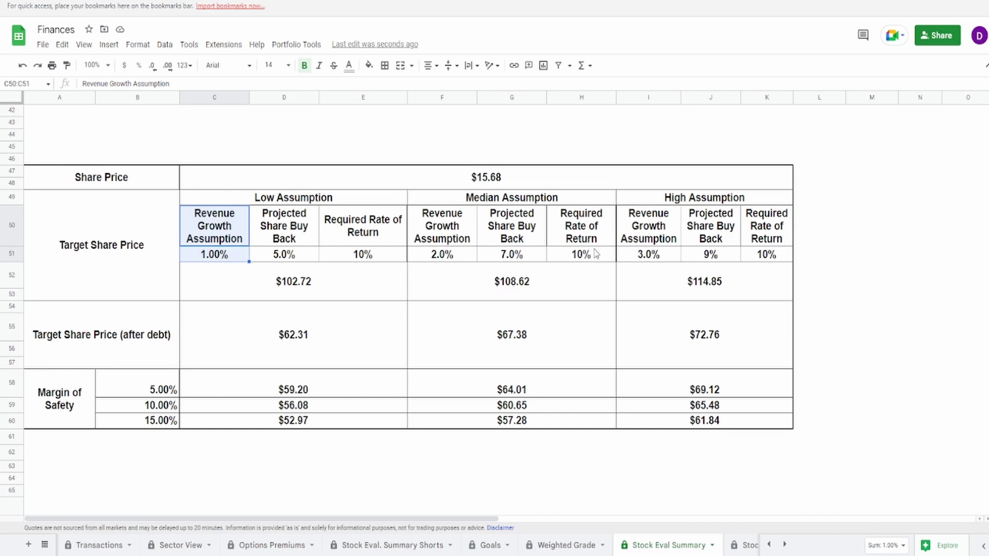
pyautogui.click(632, 227)
pyautogui.moveTo(634, 252); pyautogui.dragTo(634, 255)
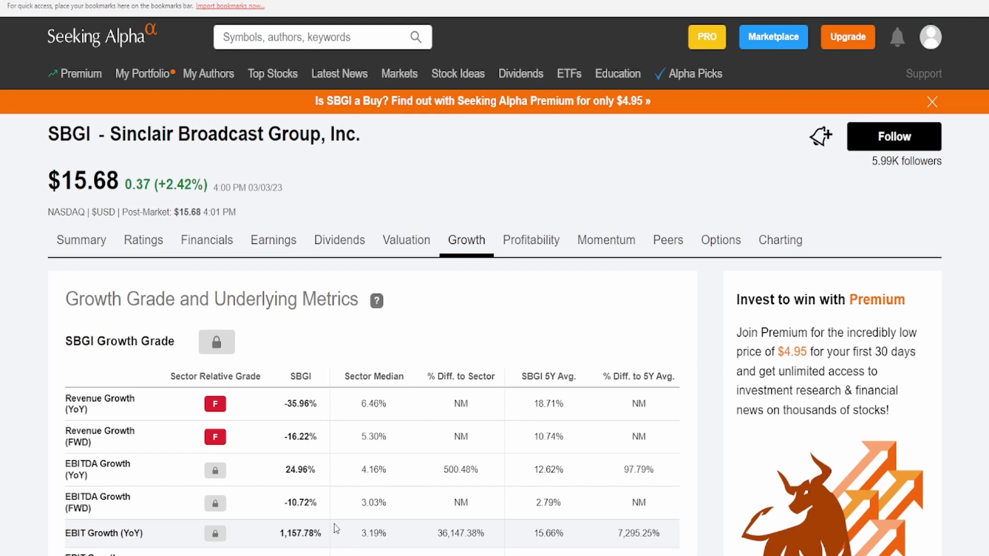
# Return from Seeking Alpha's Growth page to the Finances target price table
pyautogui.hotkey('ctrl', 'Tab')
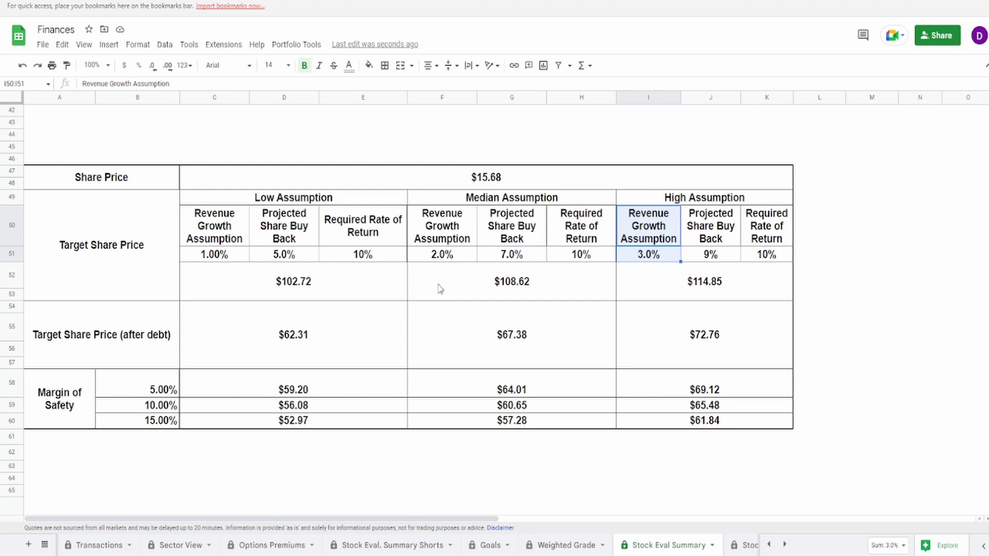
pyautogui.click(348, 221)
pyautogui.click(276, 298)
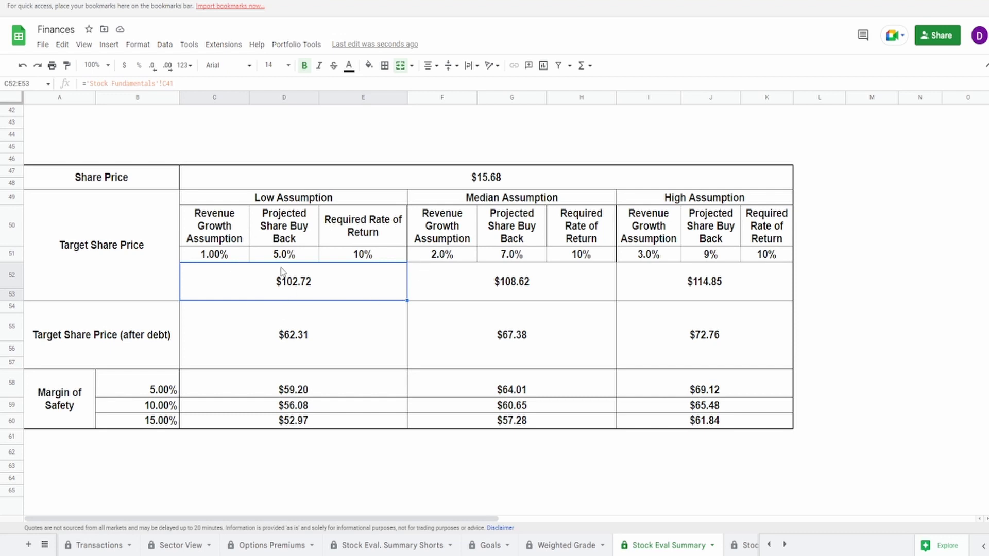
pyautogui.click(652, 288)
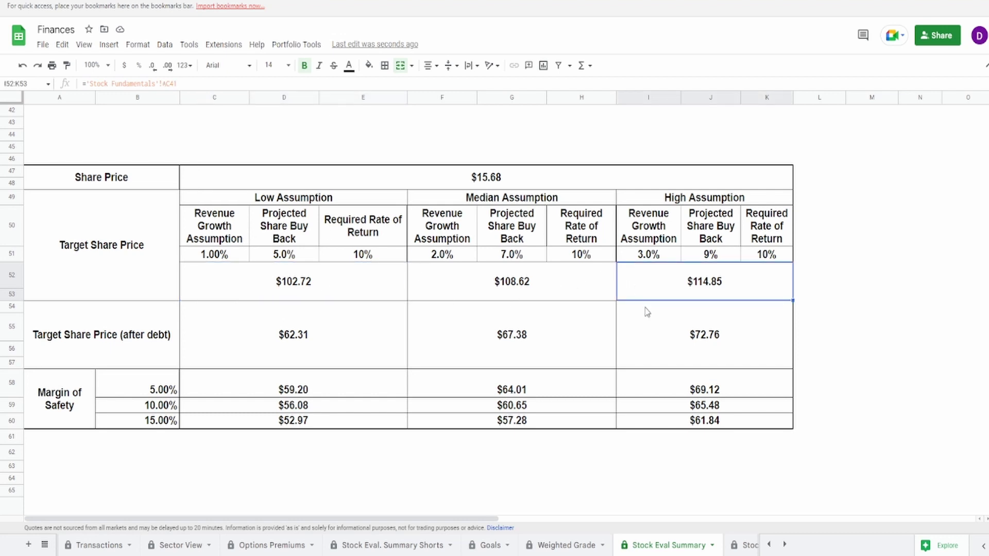
pyautogui.click(295, 344)
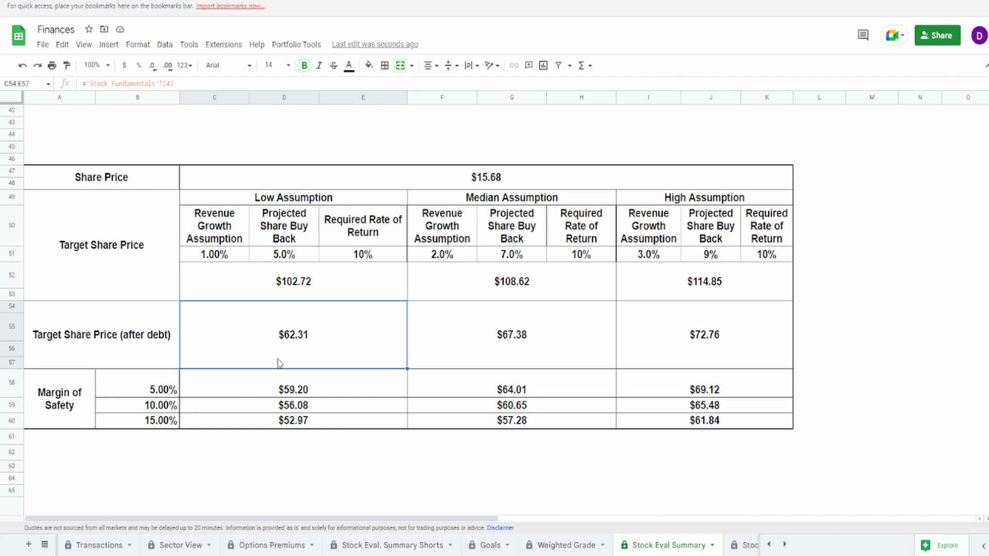
pyautogui.click(754, 364)
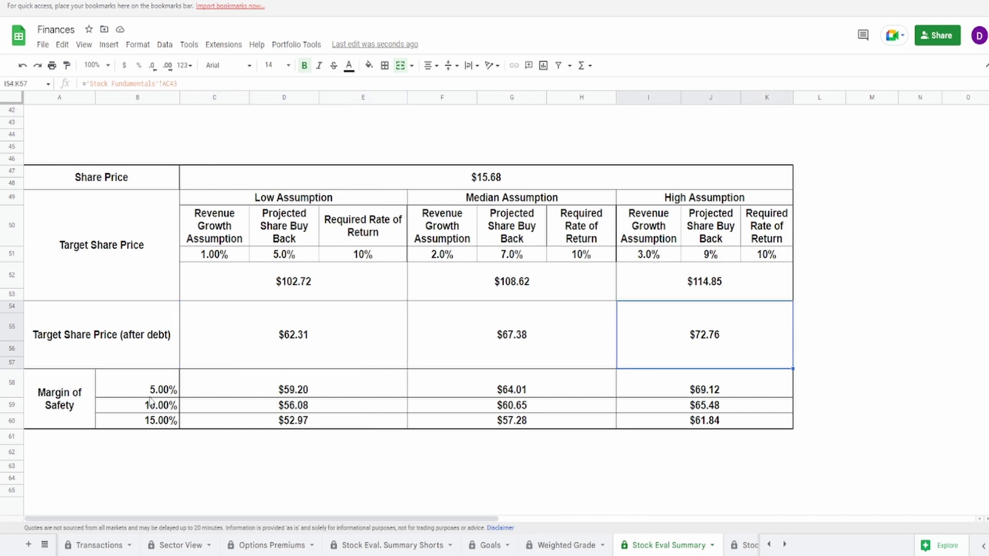
pyautogui.moveTo(161, 390); pyautogui.dragTo(159, 423)
pyautogui.click(284, 424)
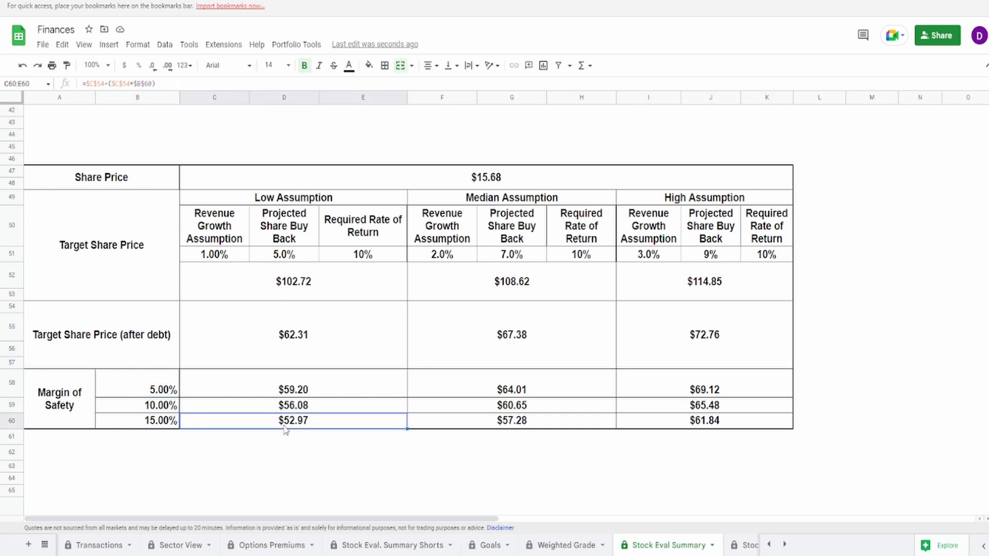
pyautogui.click(737, 383)
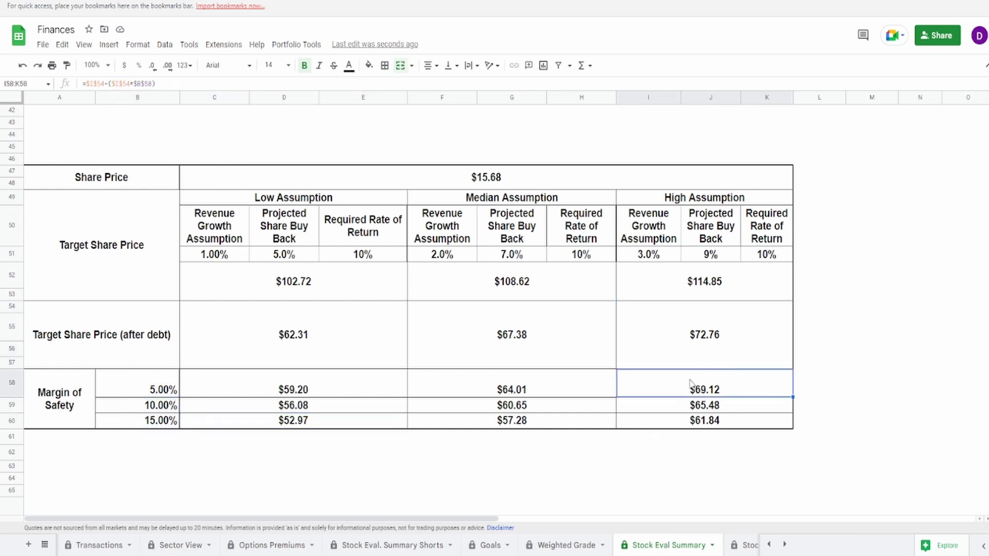
pyautogui.click(330, 354)
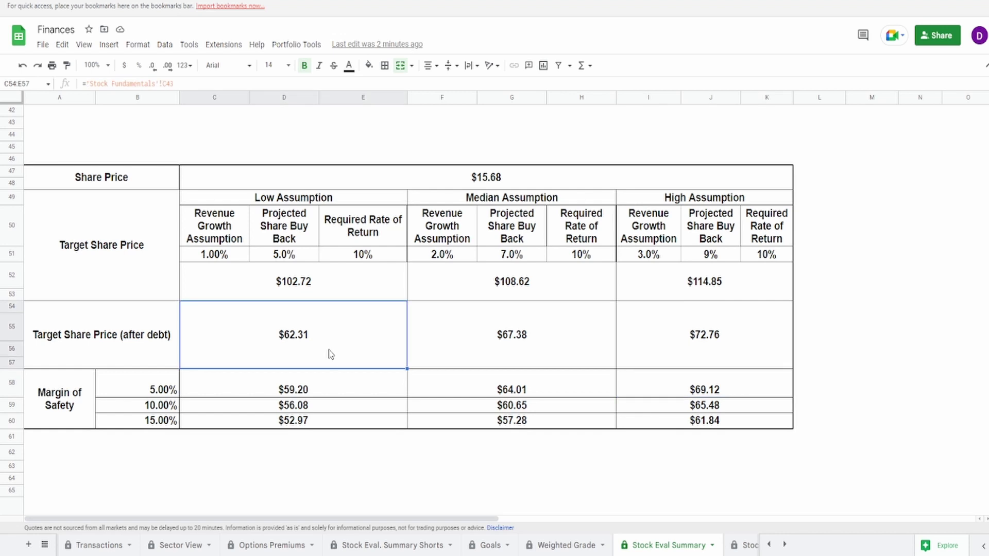
pyautogui.moveTo(311, 270); pyautogui.dragTo(754, 431)
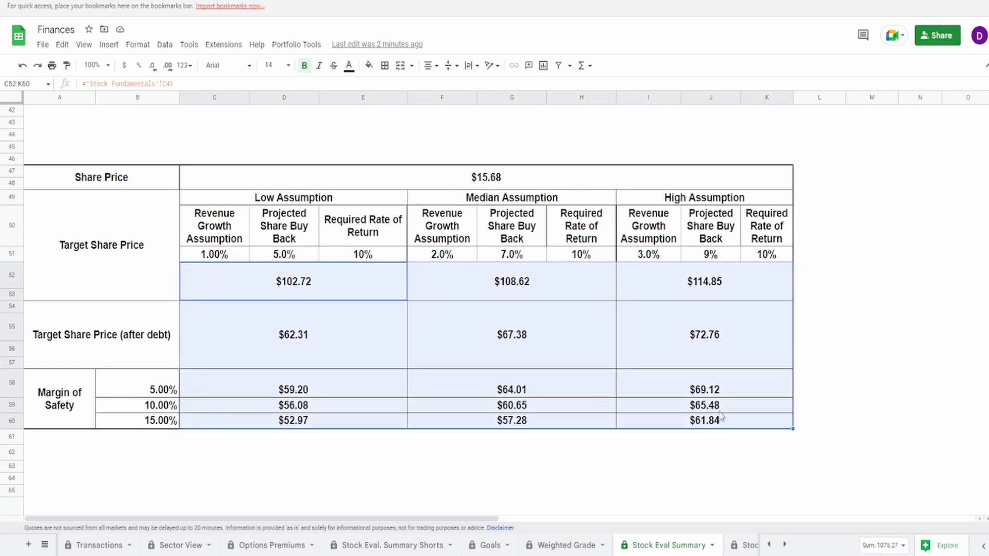
pyautogui.click(469, 177)
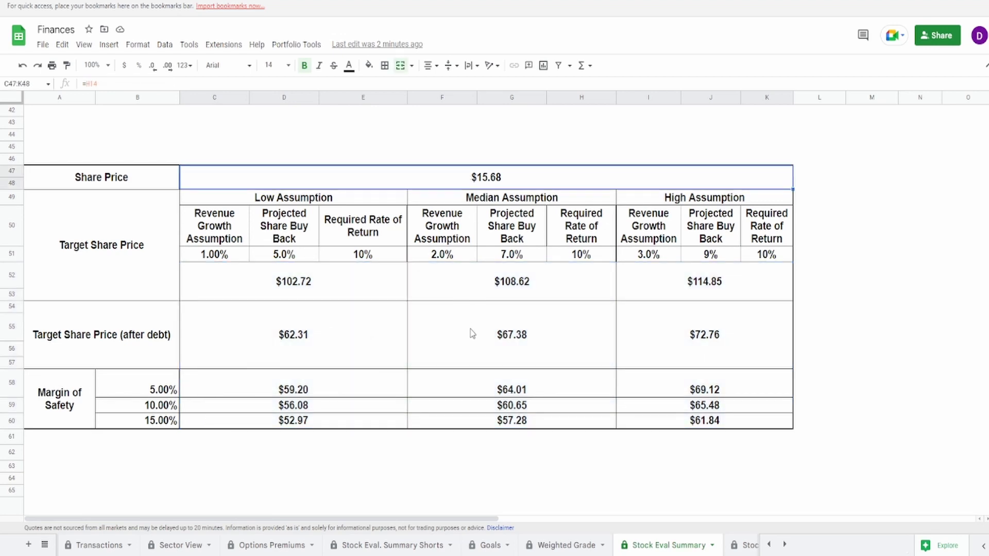
pyautogui.scroll(15, 473, 342)
pyautogui.click(632, 251)
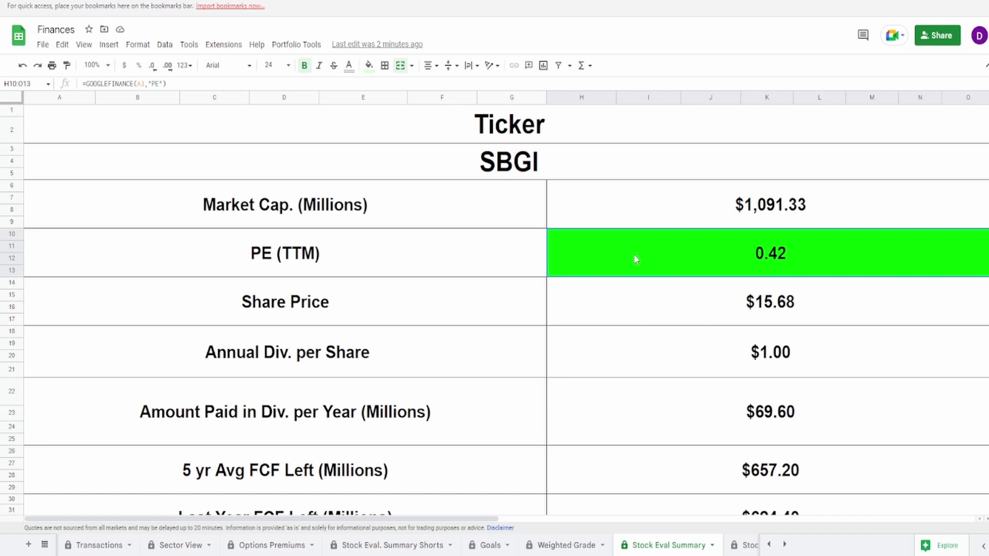
pyautogui.scroll(-15, 633, 254)
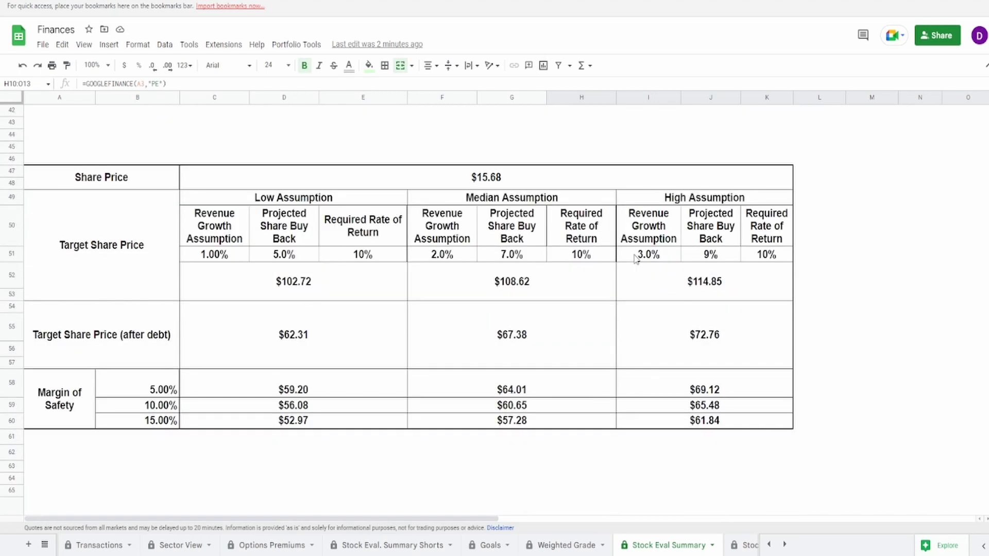
pyautogui.scroll(-1, 635, 258)
pyautogui.click(319, 257)
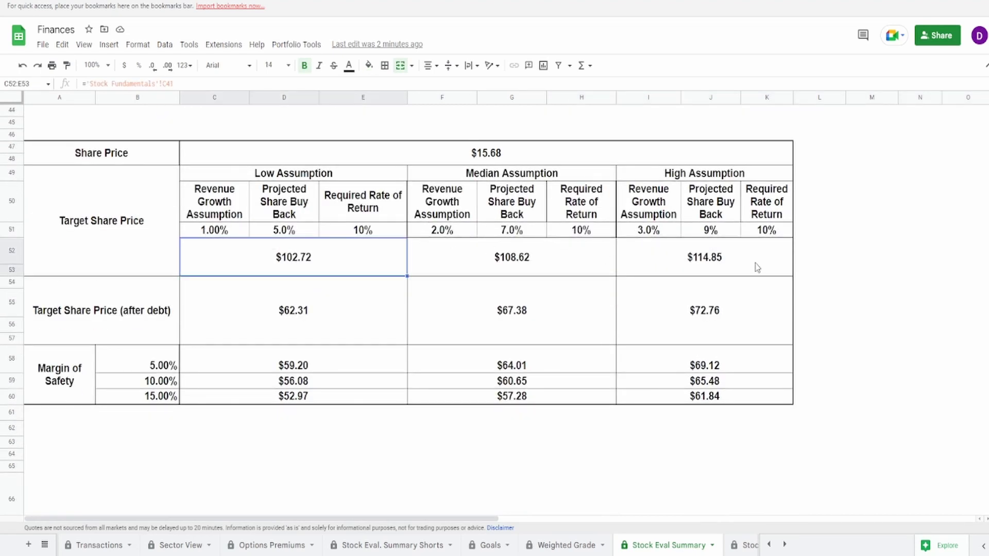
pyautogui.click(756, 287)
pyautogui.click(742, 254)
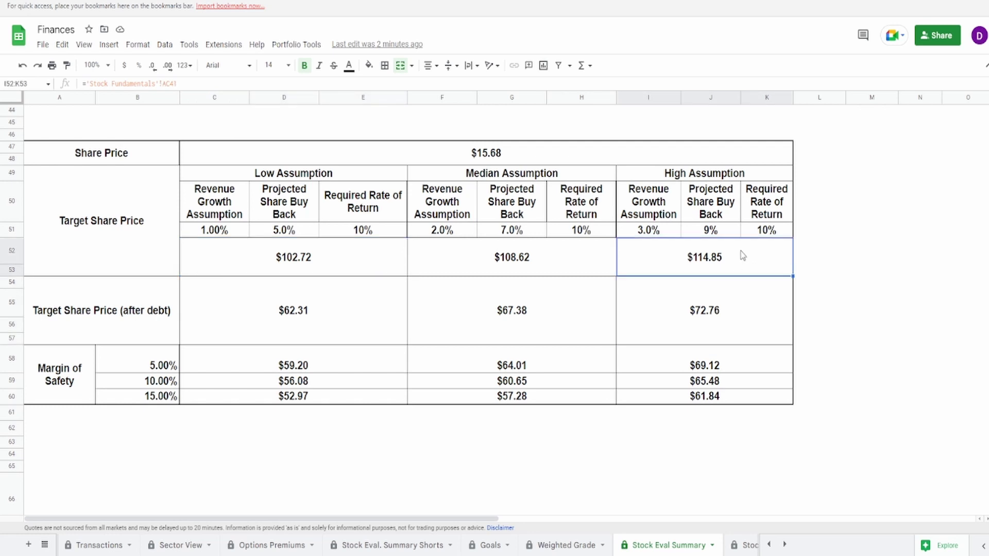
pyautogui.moveTo(267, 258); pyautogui.dragTo(734, 366)
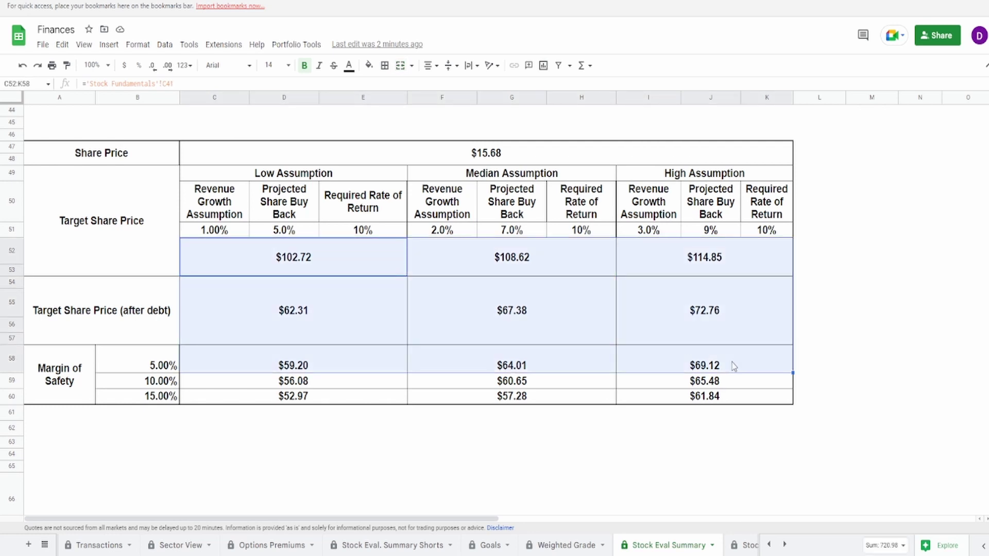
pyautogui.click(233, 221)
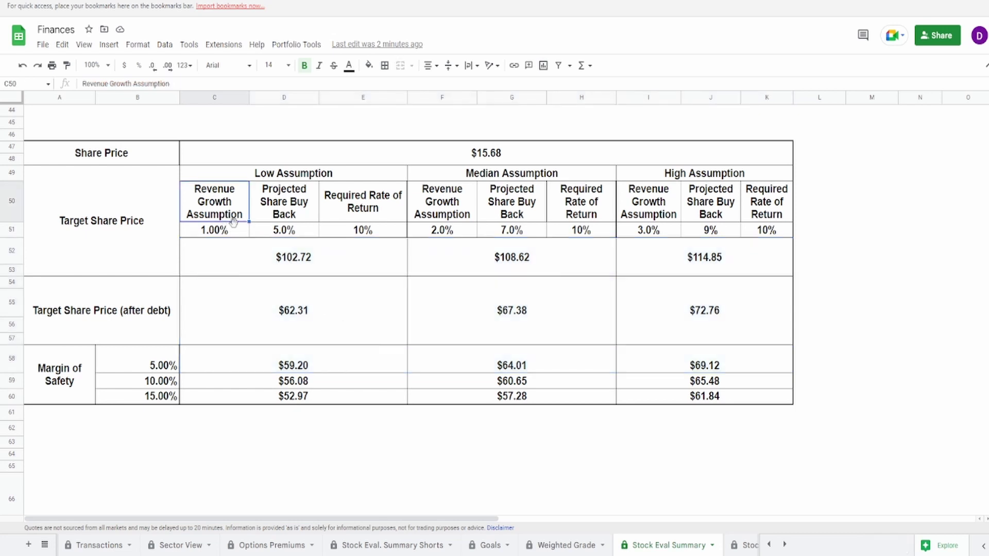
pyautogui.click(663, 238)
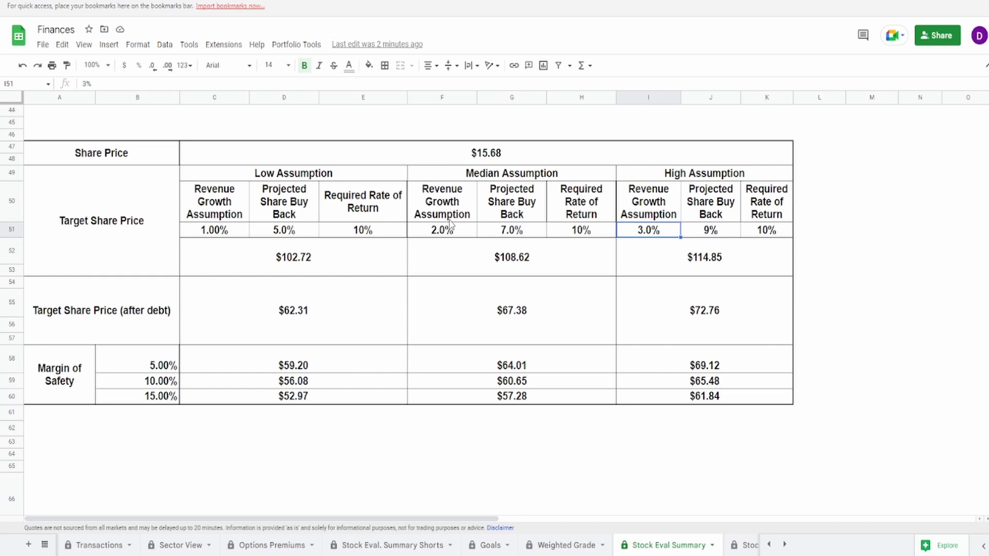
pyautogui.click(240, 229)
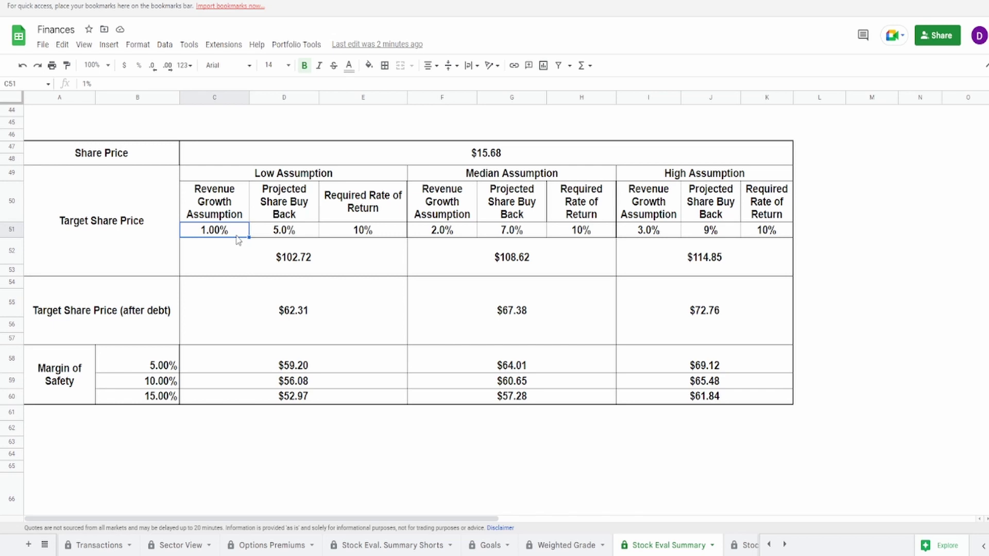
# Enter revenue growth assumptions of -12%, -10% and -8% for low, median and high cases
pyautogui.write('-12')
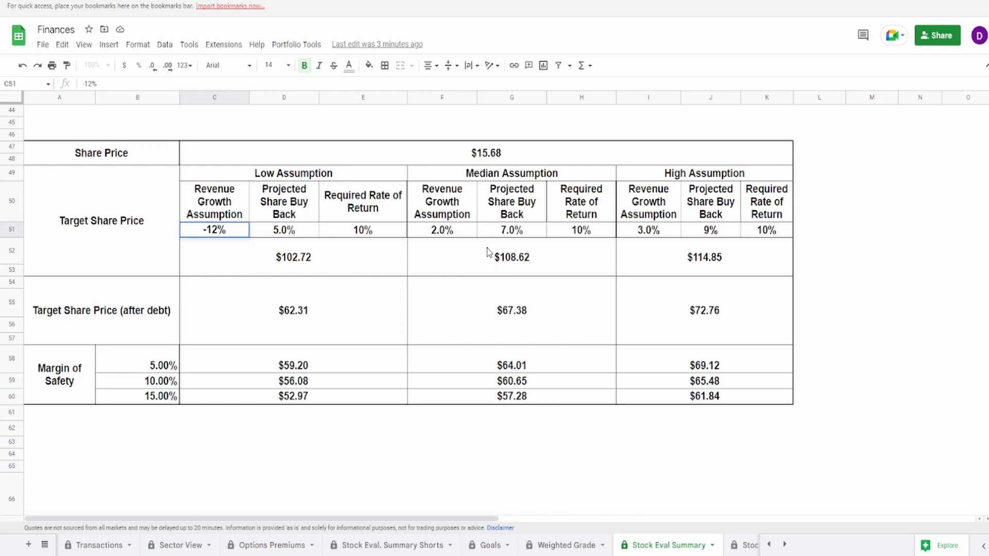
pyautogui.click(464, 229)
pyautogui.write('-10')
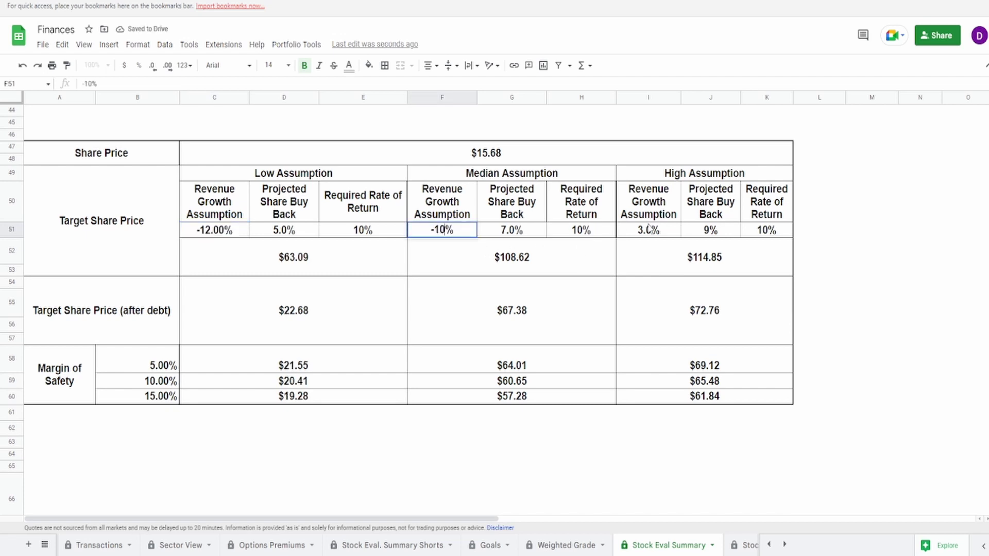
pyautogui.click(649, 229)
pyautogui.write('-8')
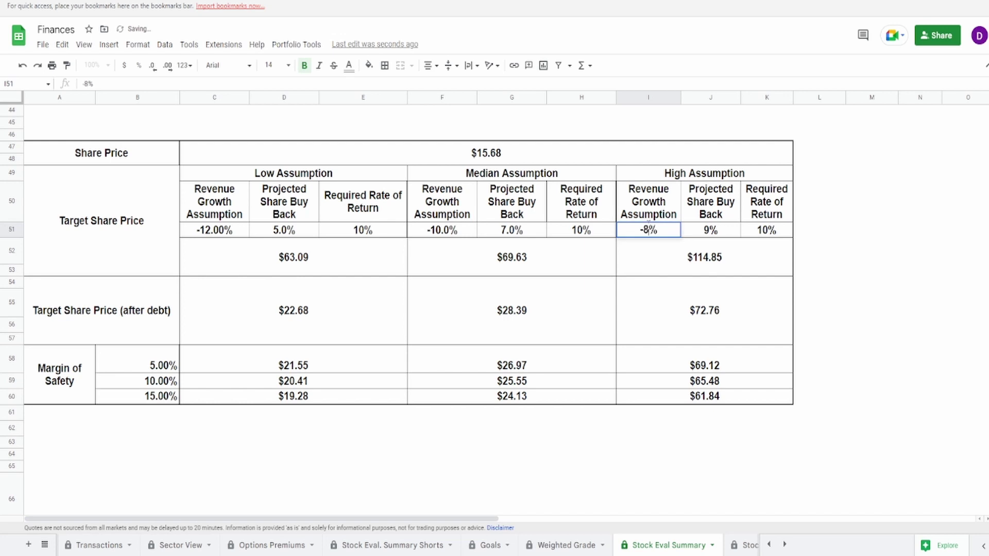
pyautogui.press('Return')
# Check the recalculated target, after-debt ($22.68–$34.68) and margin-of-safety prices
pyautogui.click(301, 270)
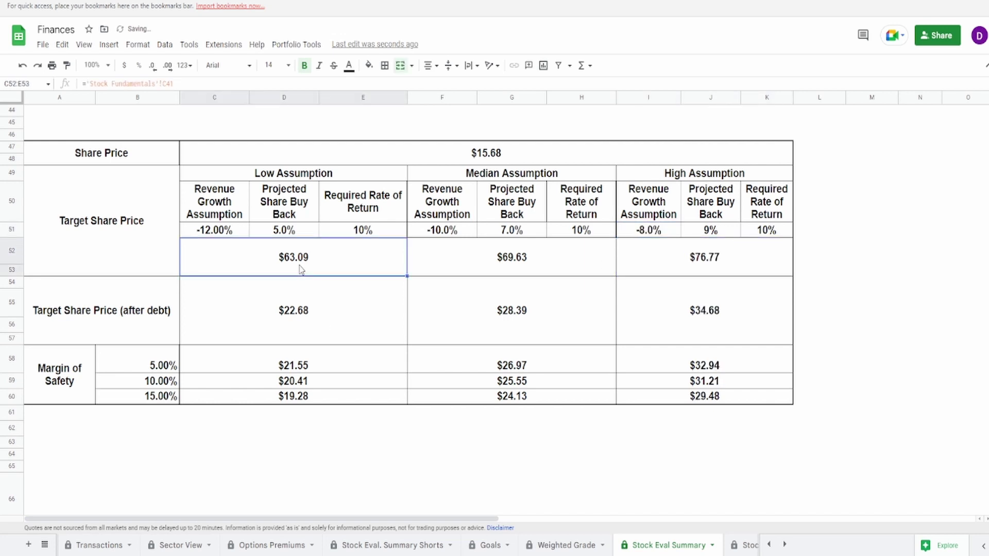
pyautogui.click(736, 266)
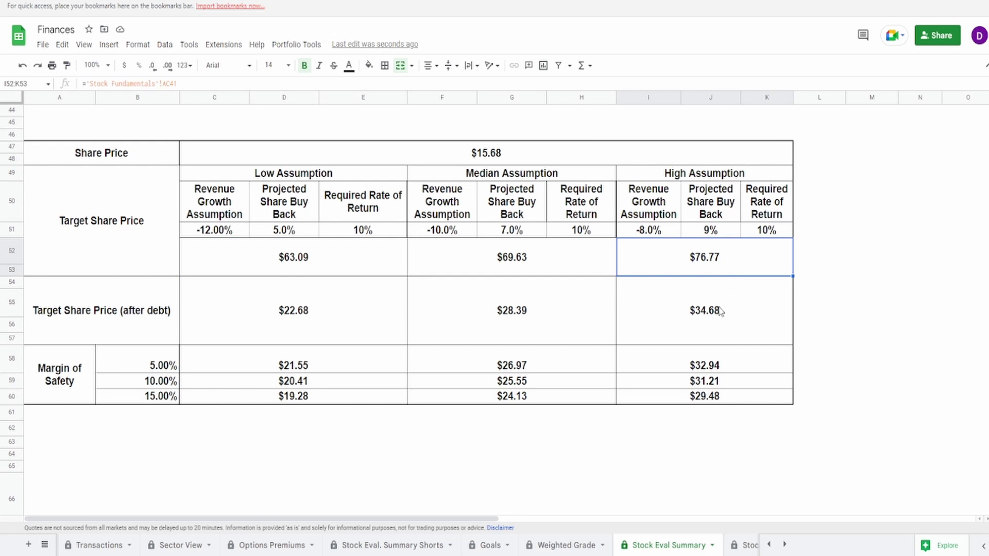
pyautogui.click(362, 304)
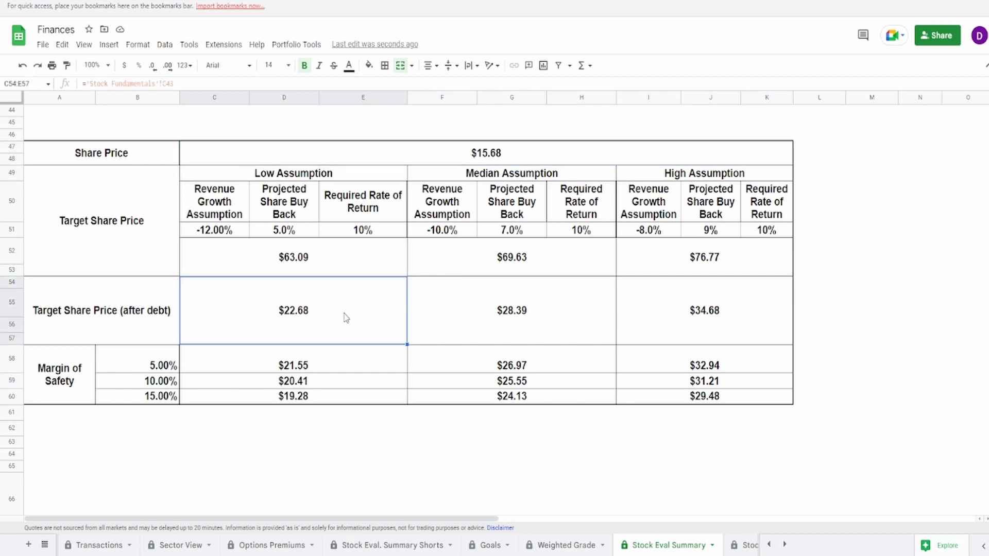
pyautogui.click(670, 298)
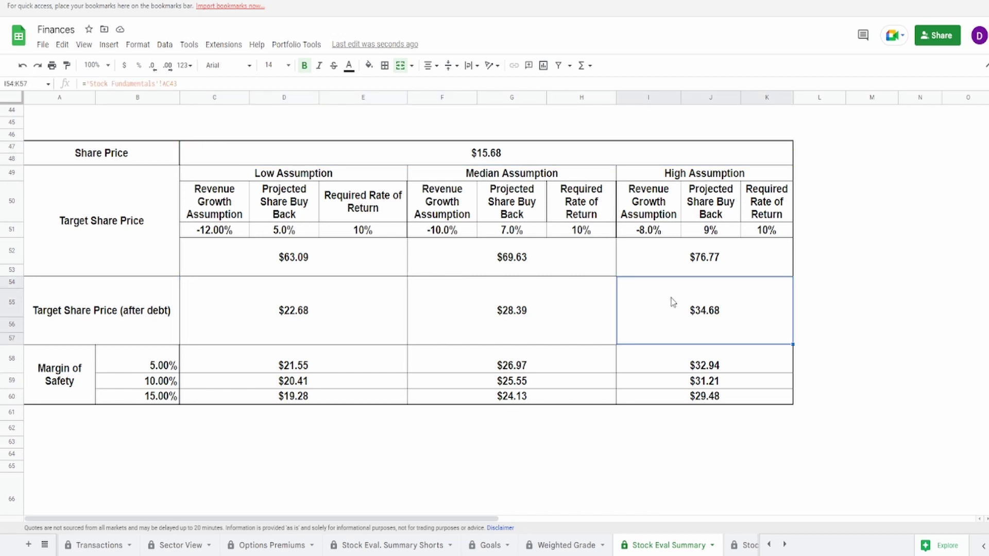
pyautogui.click(258, 396)
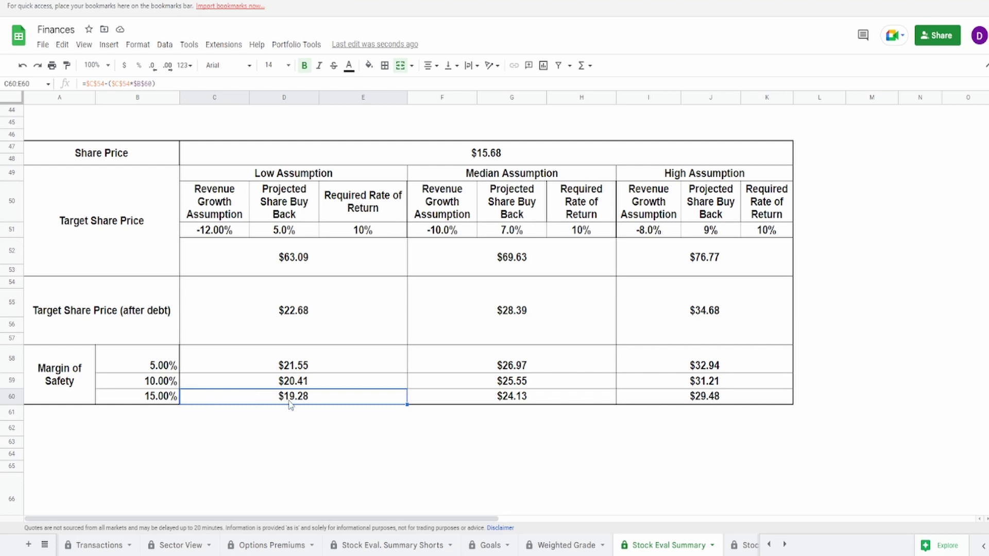
pyautogui.click(688, 365)
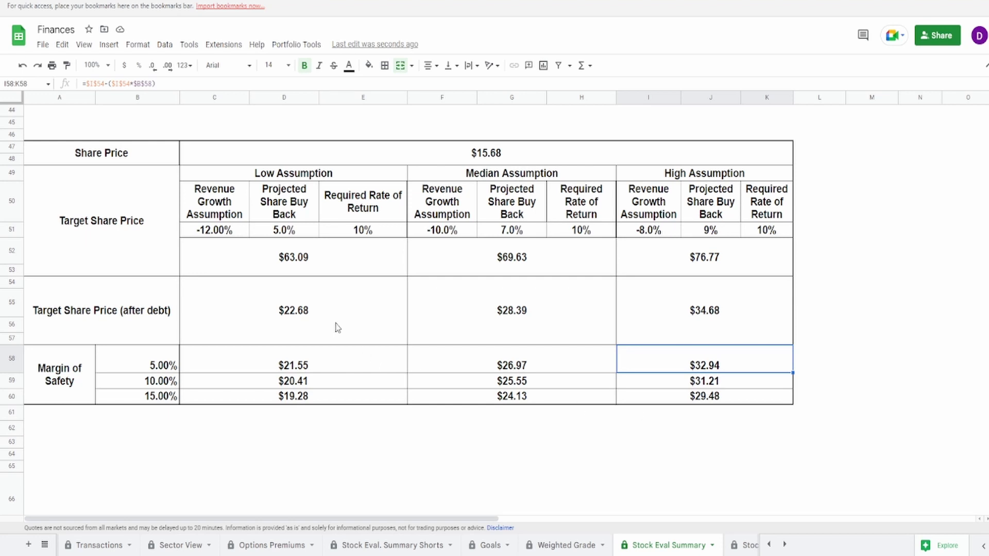
pyautogui.click(242, 232)
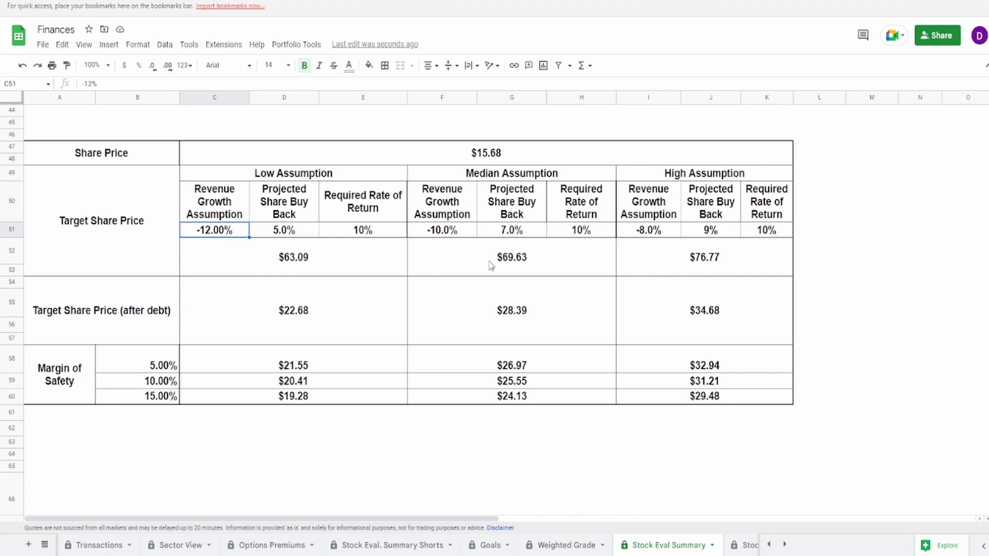
pyautogui.moveTo(340, 262); pyautogui.dragTo(692, 384)
pyautogui.click(695, 383)
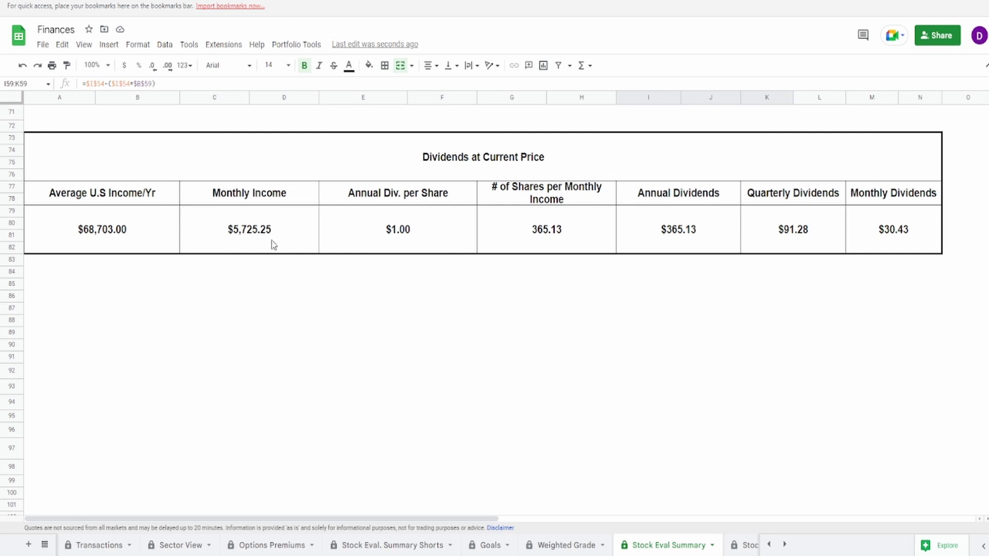
# Check the monthly income and $365.13 annual dividends formulas in the Dividends at Current Price table
pyautogui.click(272, 245)
pyautogui.click(379, 248)
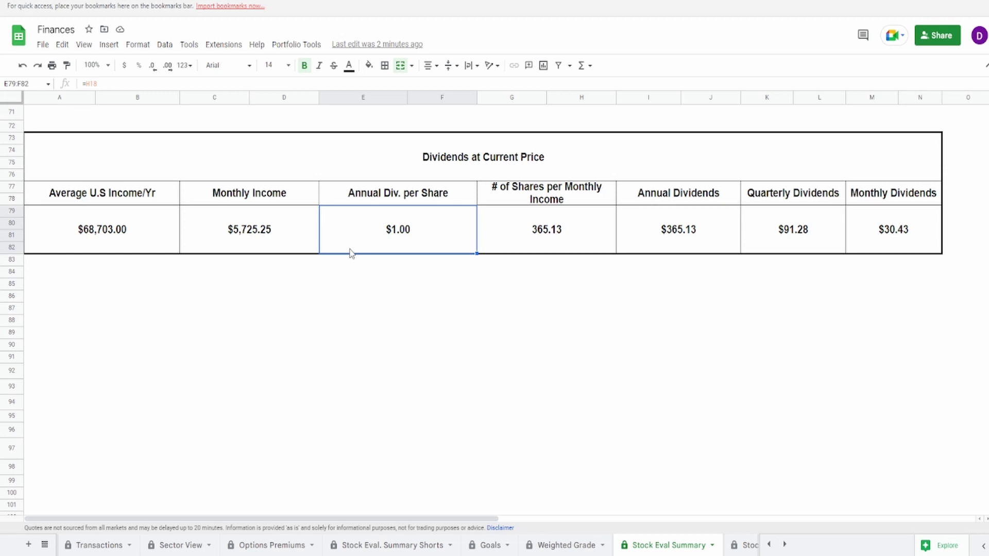
pyautogui.click(282, 254)
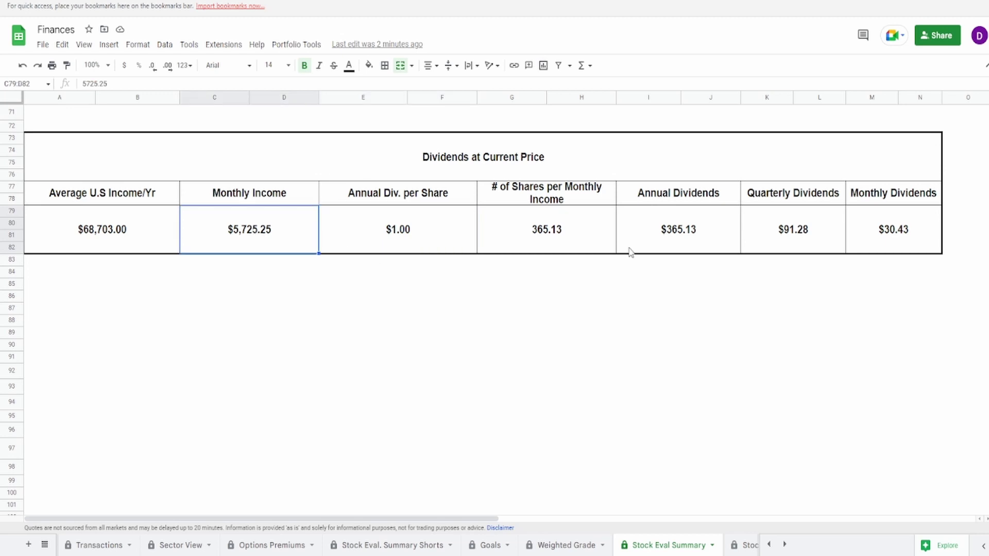
pyautogui.click(662, 236)
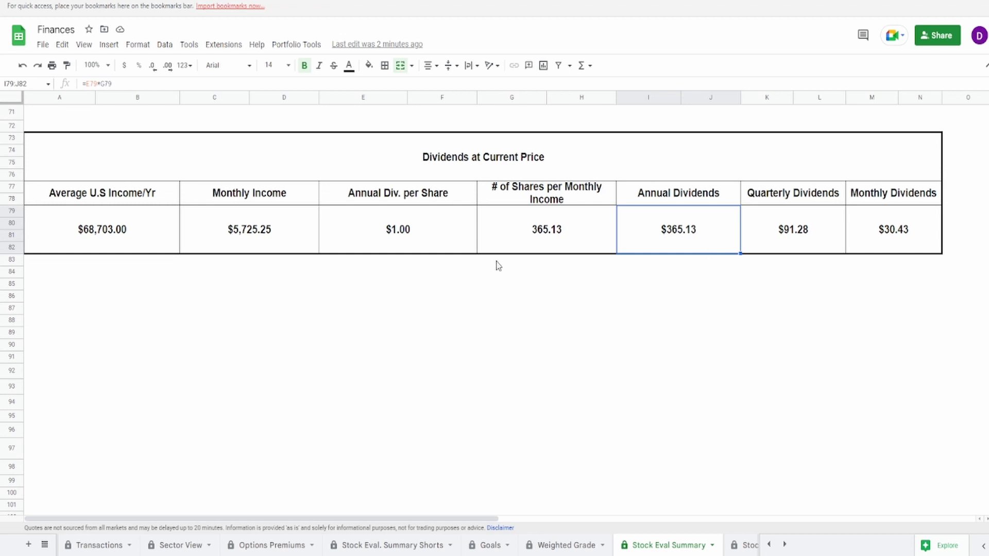
pyautogui.click(274, 228)
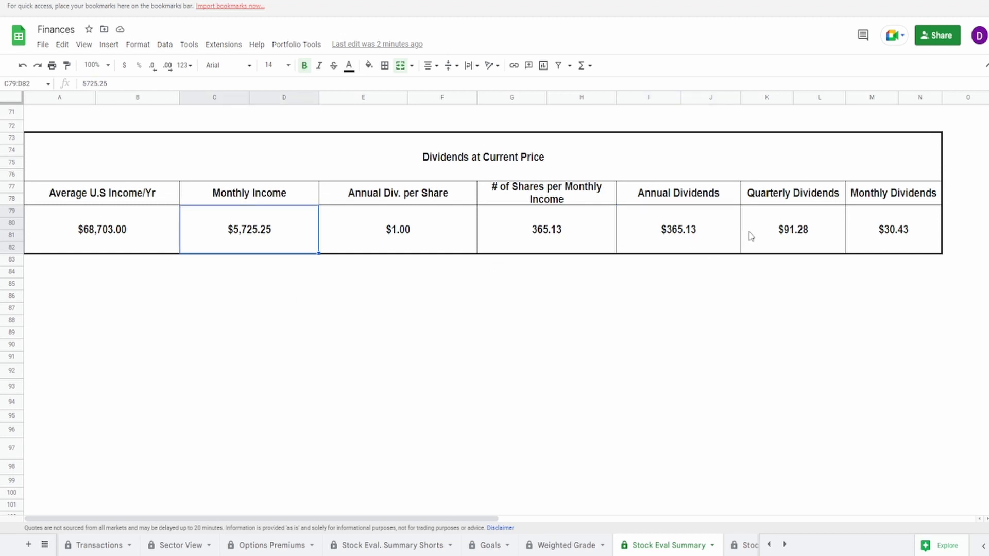
pyautogui.click(709, 236)
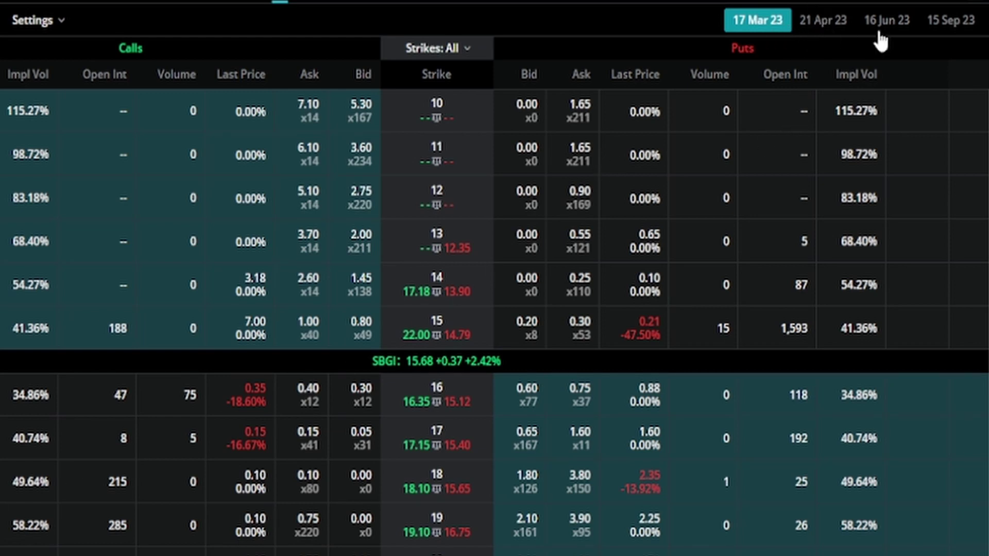
# Glance at the 15 Sep 23 chain, then stage selling the 17 Mar 23 15-strike put at the bid
pyautogui.click(946, 32)
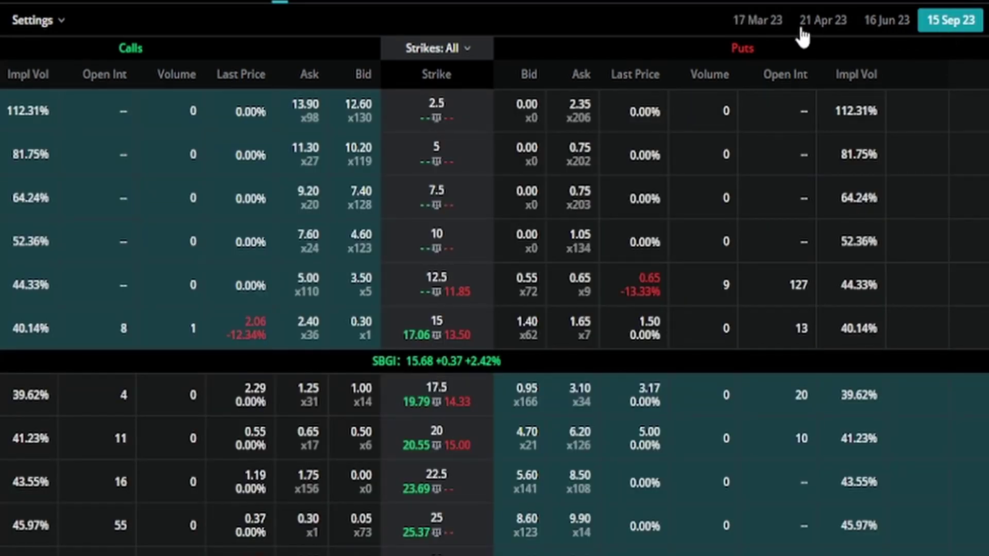
pyautogui.click(753, 29)
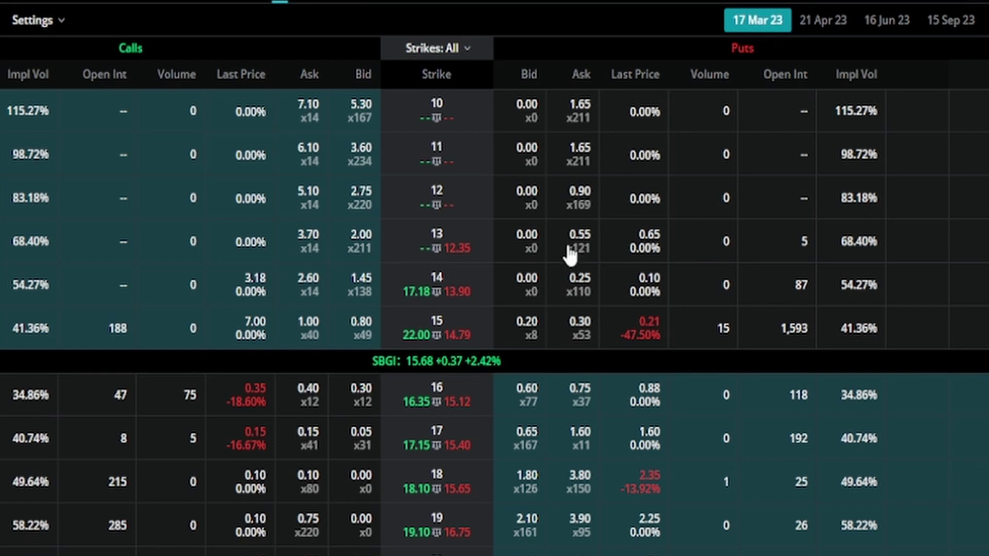
pyautogui.click(536, 332)
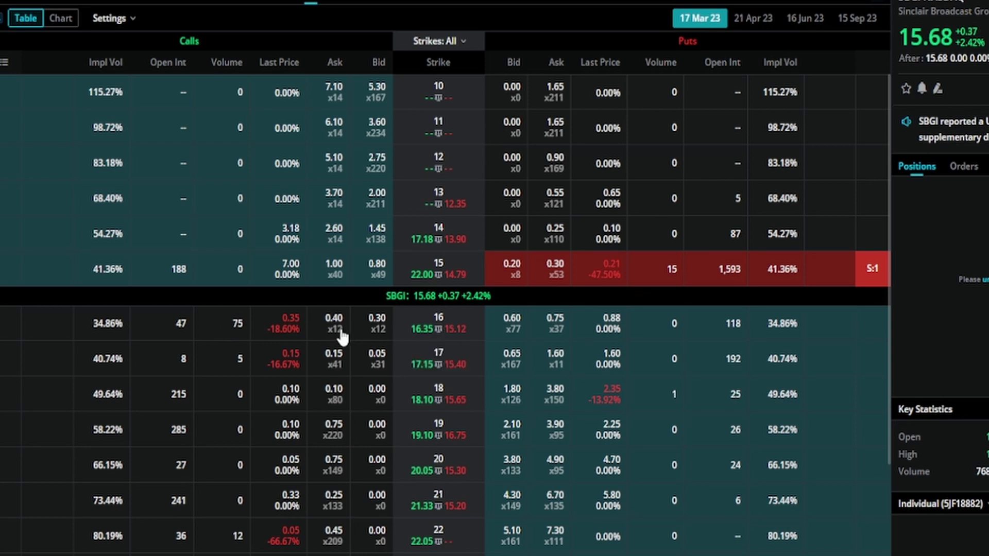
# Try the 16 and 17 strike calls, then stage selling the 17 Mar 23 $22 call
pyautogui.click(376, 334)
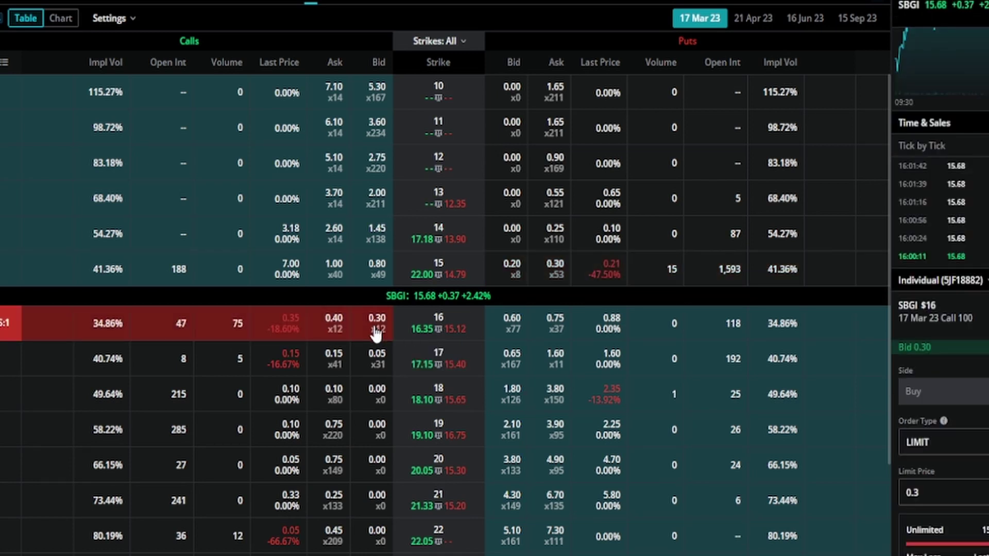
pyautogui.click(239, 375)
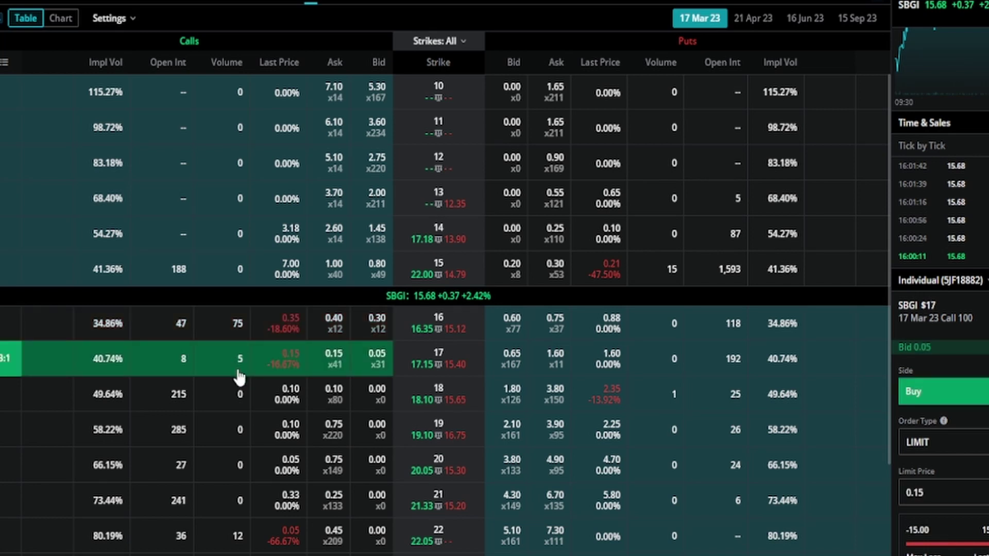
pyautogui.click(223, 547)
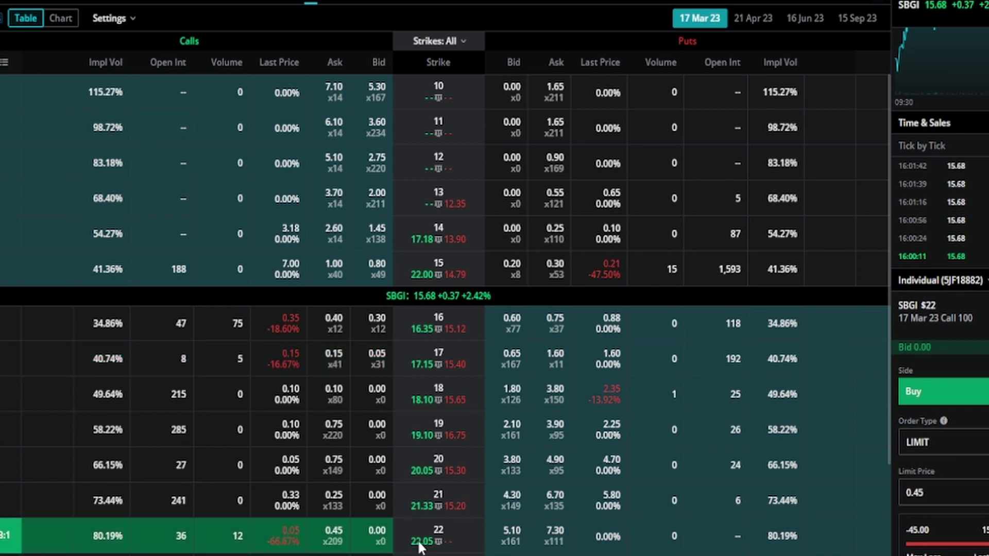
pyautogui.click(381, 538)
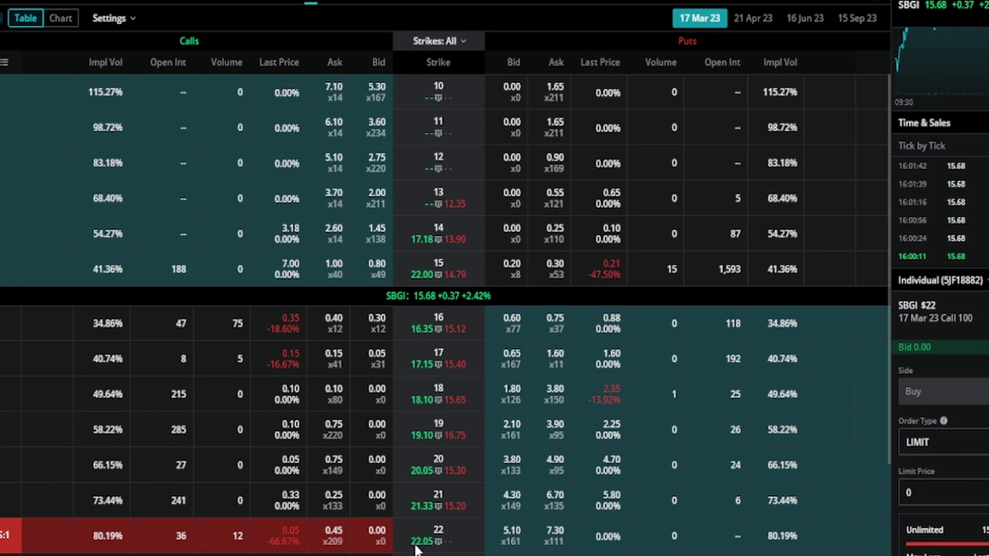
# On the 21 Apr 23 chain, price the 15 put and stage a $17.5 call buy, then return to 17 Mar 23
pyautogui.click(760, 19)
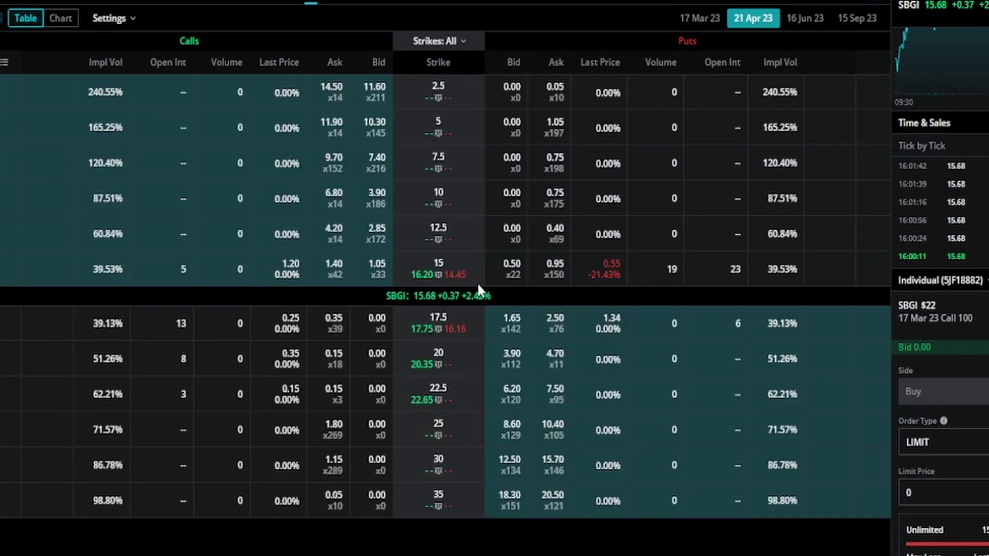
pyautogui.click(539, 279)
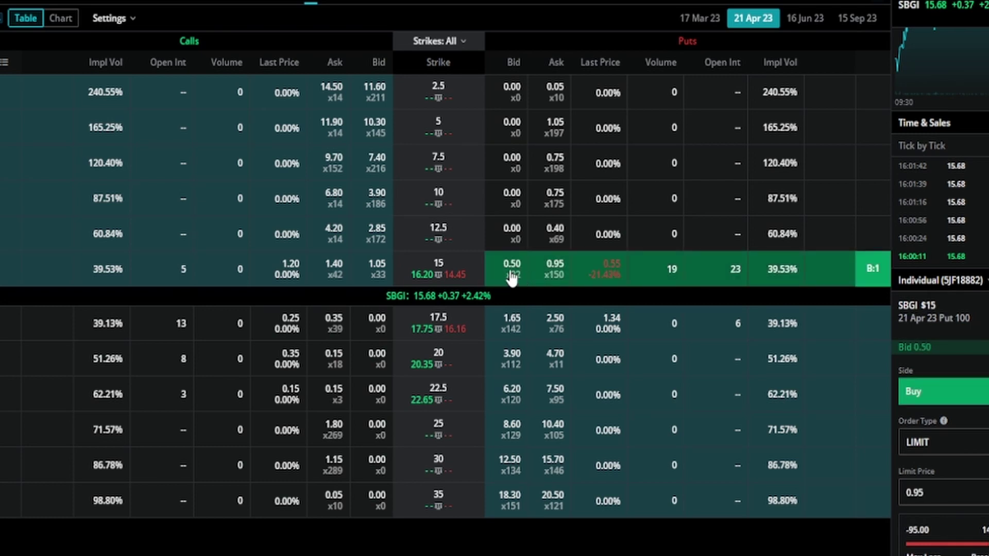
pyautogui.click(511, 277)
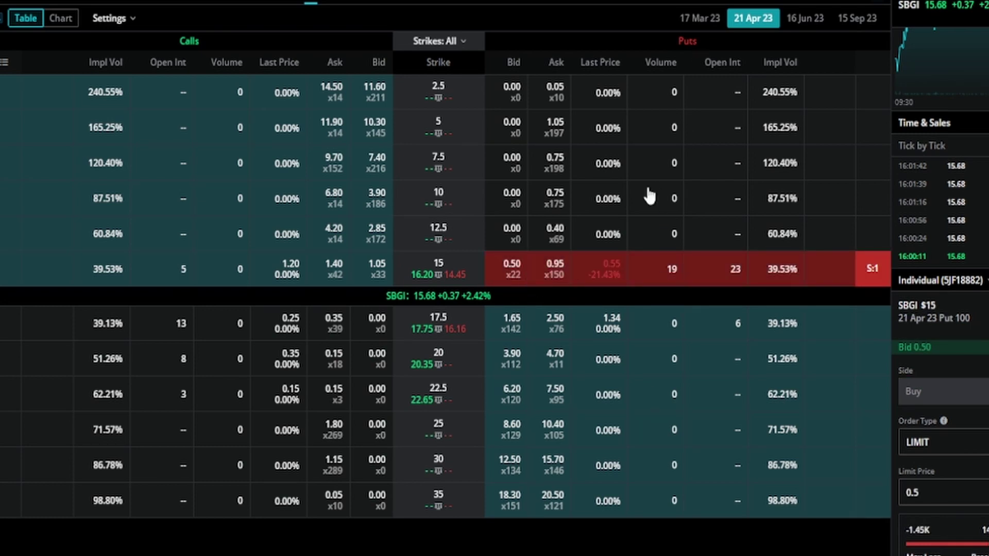
pyautogui.click(333, 323)
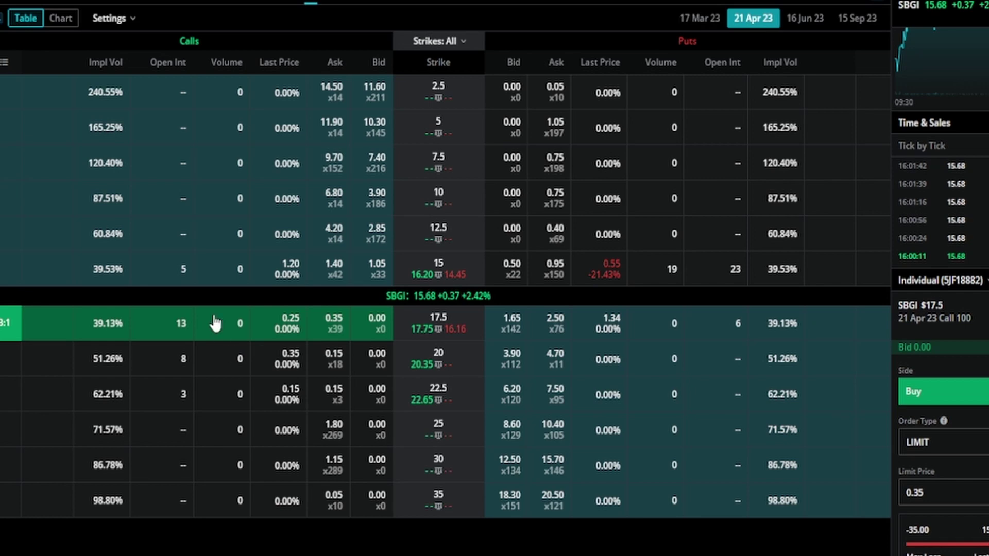
pyautogui.click(699, 18)
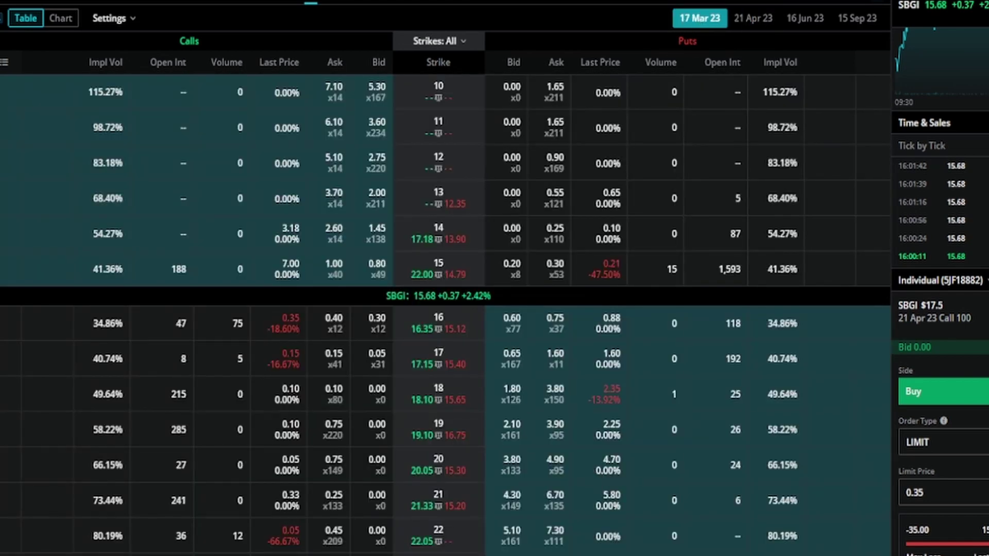